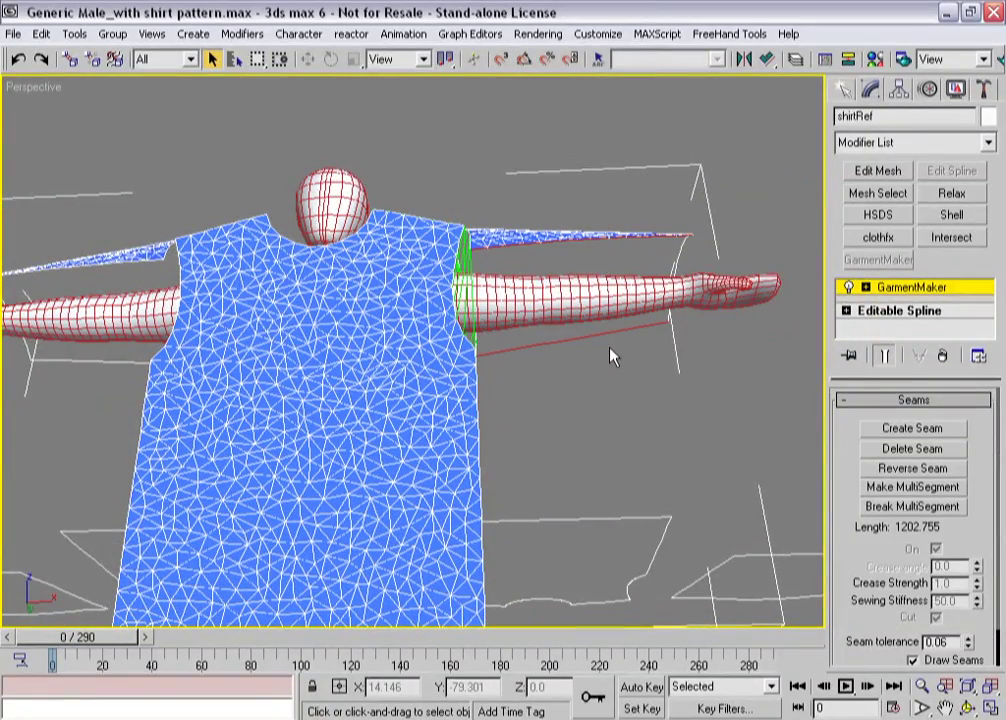
Sew the sleeve edge to the shirt body and the shirt edge to the side line
left_click(890, 430)
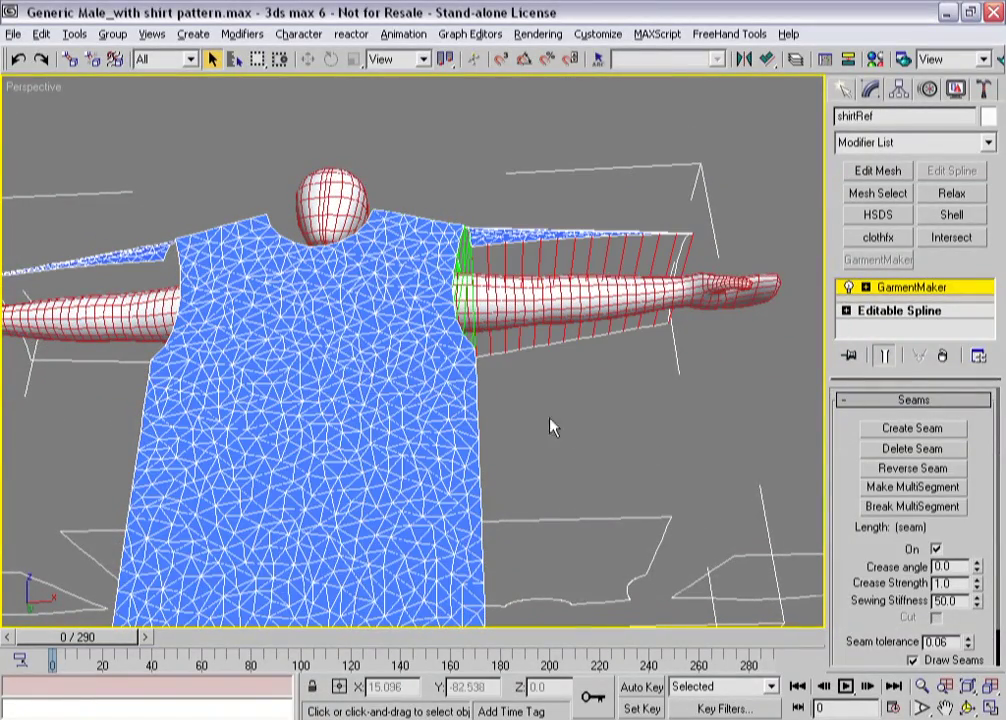
middle_click_drag(549, 427, 407, 541, "alt")
left_click_drag(407, 541, 408, 541)
left_click(887, 432)
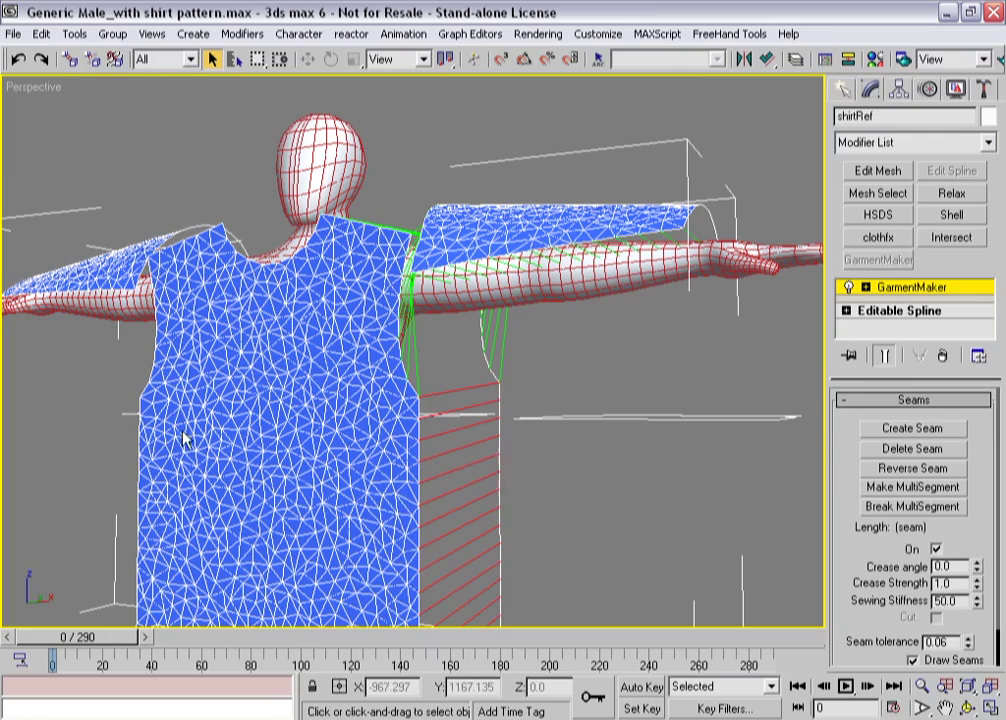
Join the matching shoulder edges and the side-to-sleeve edges with a seam
middle_click_drag(185, 440, 218, 287, "alt")
left_click(202, 210)
left_click(160, 225)
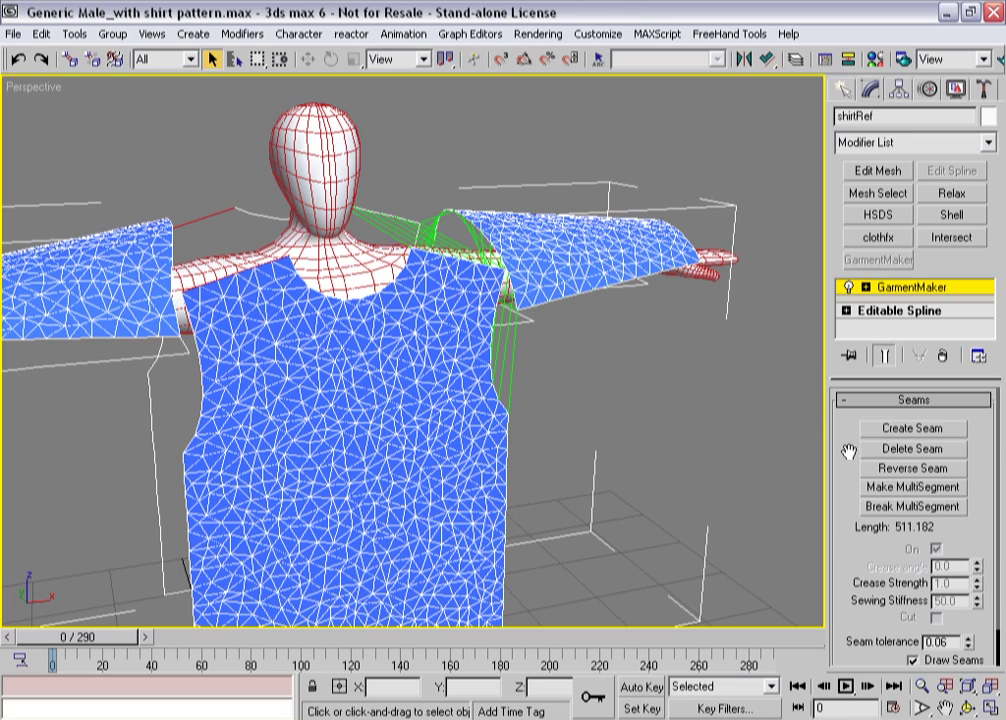
left_click(203, 358)
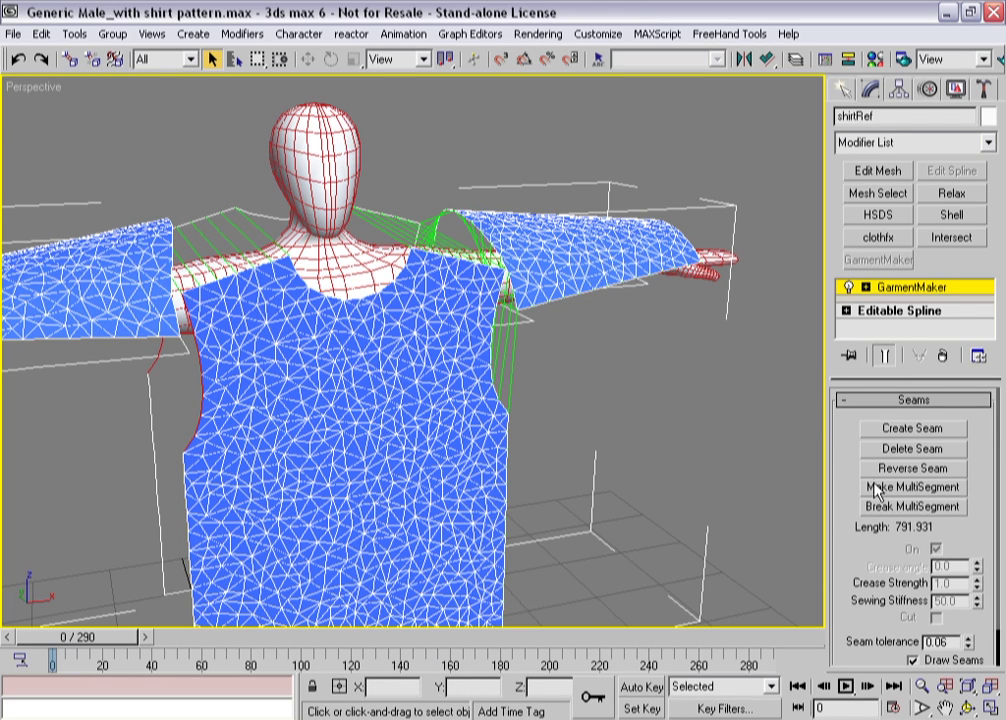
left_click(181, 287, "ctrl")
left_click(942, 429)
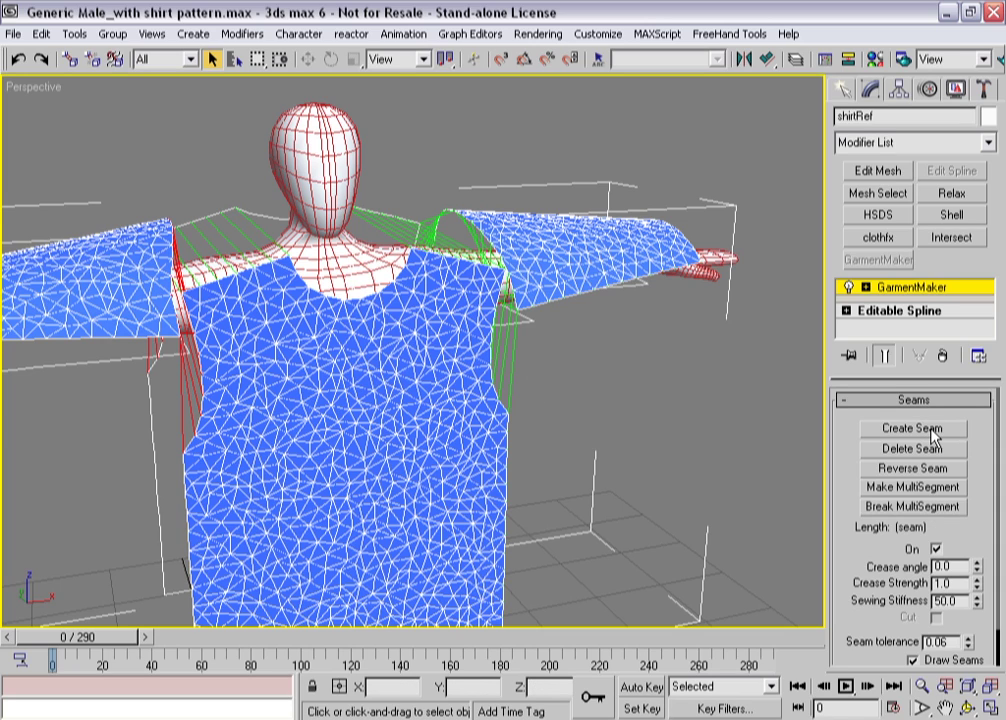
Seam the left vest edge, then return to the GarmentMaker level
left_click(160, 410)
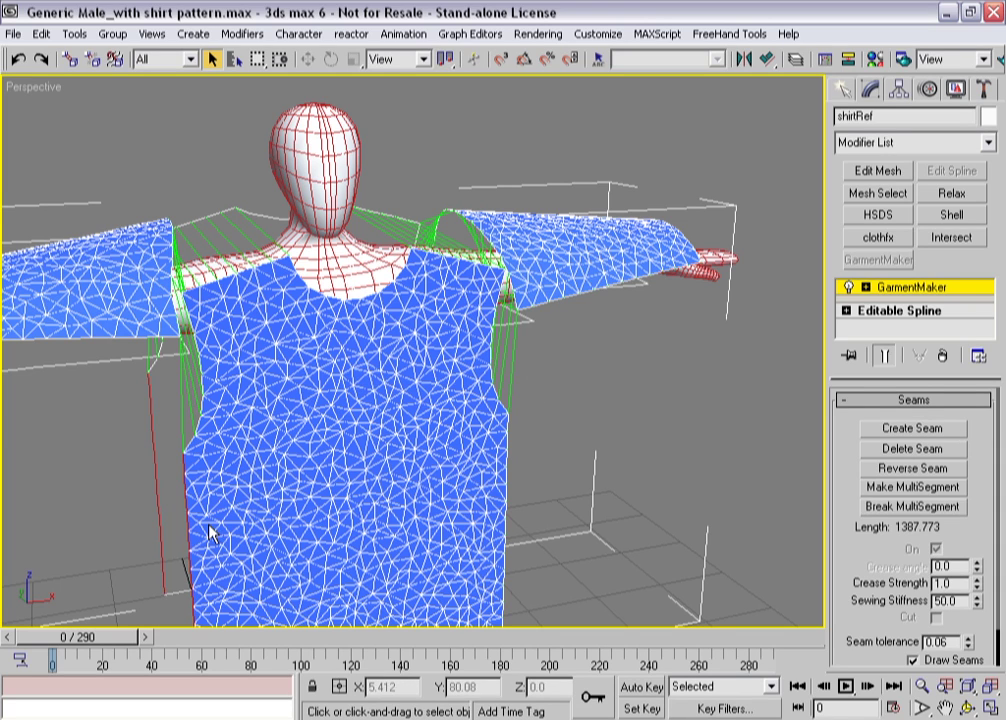
left_click(905, 430)
middle_click_drag(377, 460, 697, 232)
left_click(890, 288)
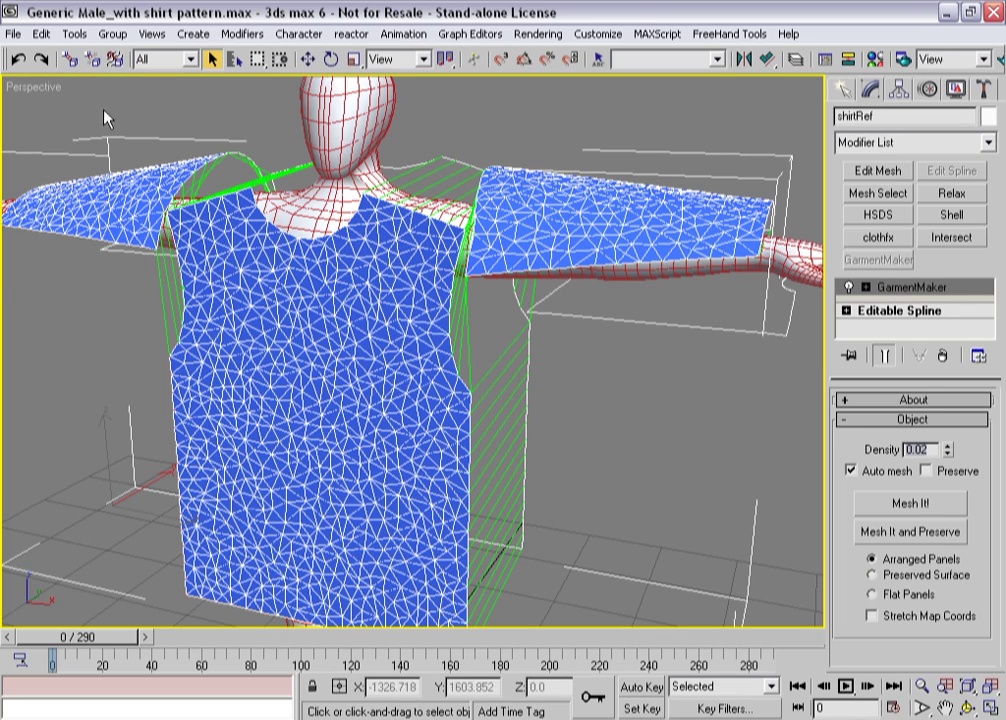
Use Save As, appending ' GM applied' to make 'Generic Male_with shirt pattern GM applied.max'
left_click(13, 33)
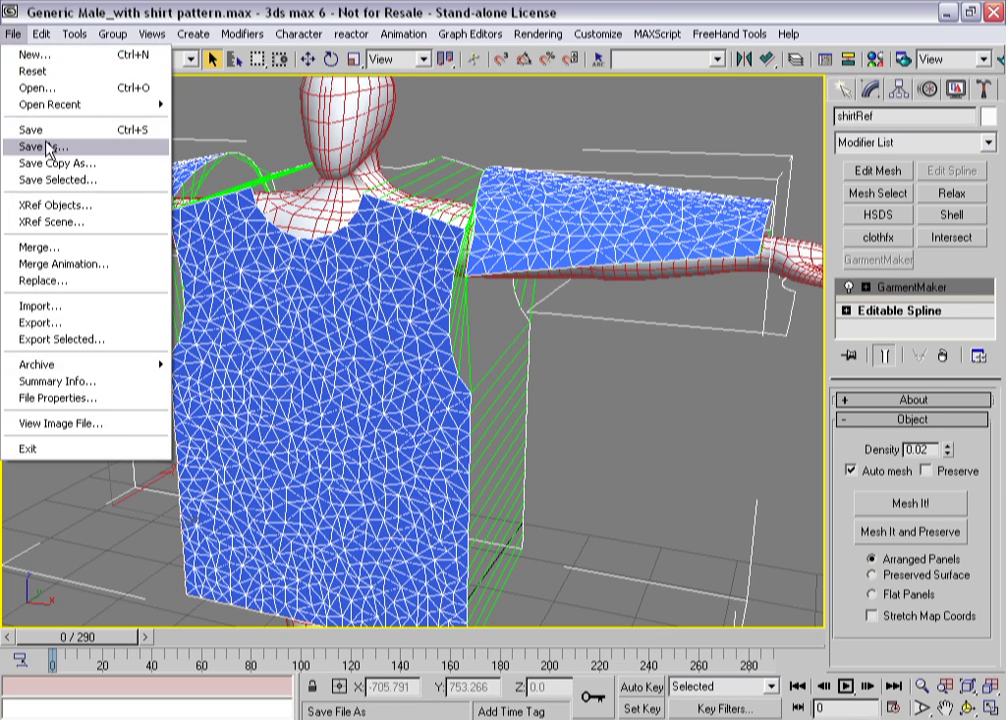
left_click(47, 150)
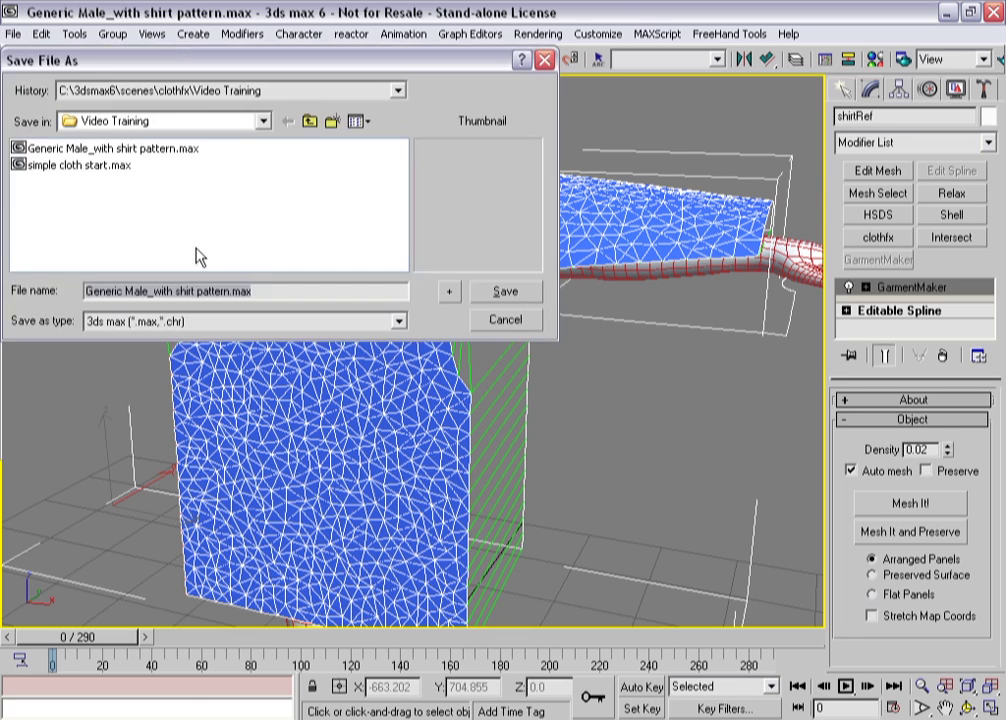
left_click(196, 291)
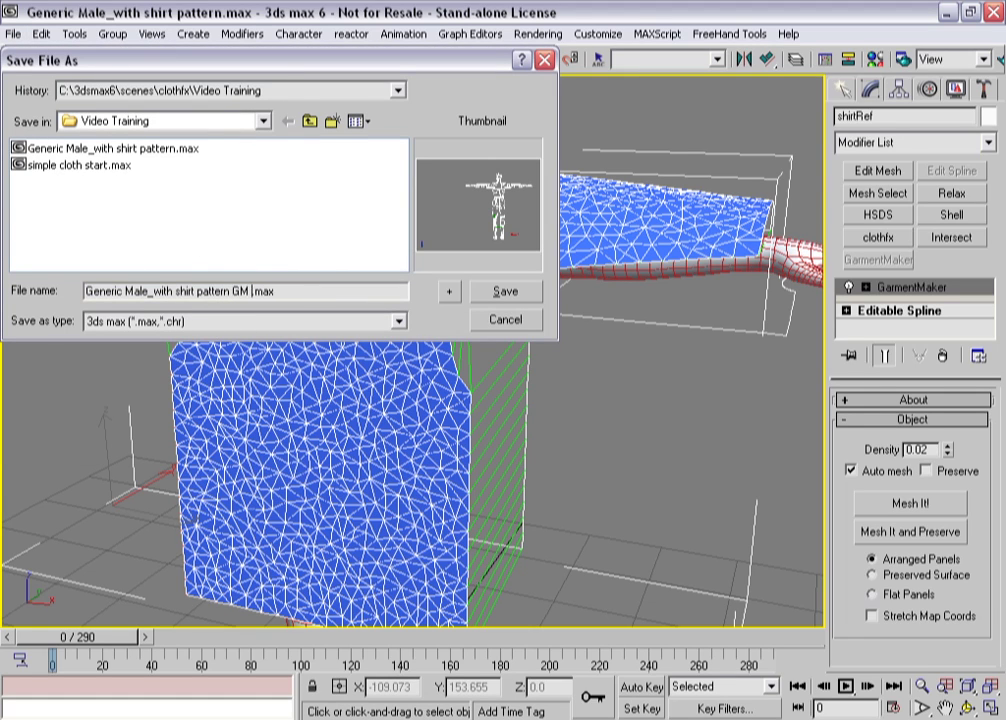
type("GM applied")
key("Return")
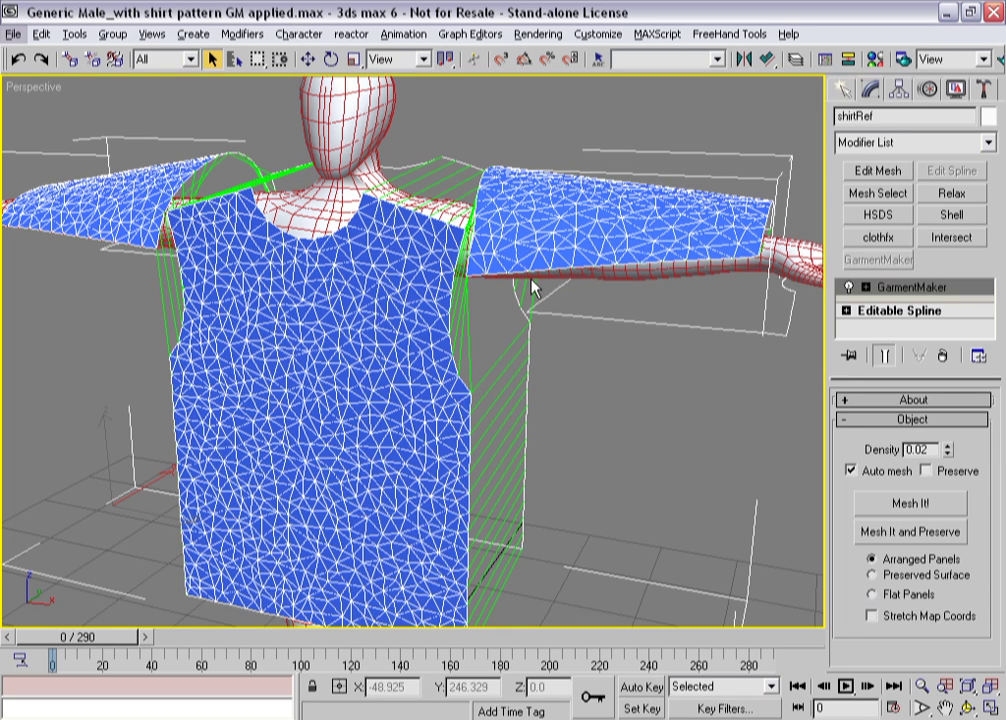
Apply clothfx to the shirt and set shirtRef as Cloth in Object Properties
left_click(858, 243)
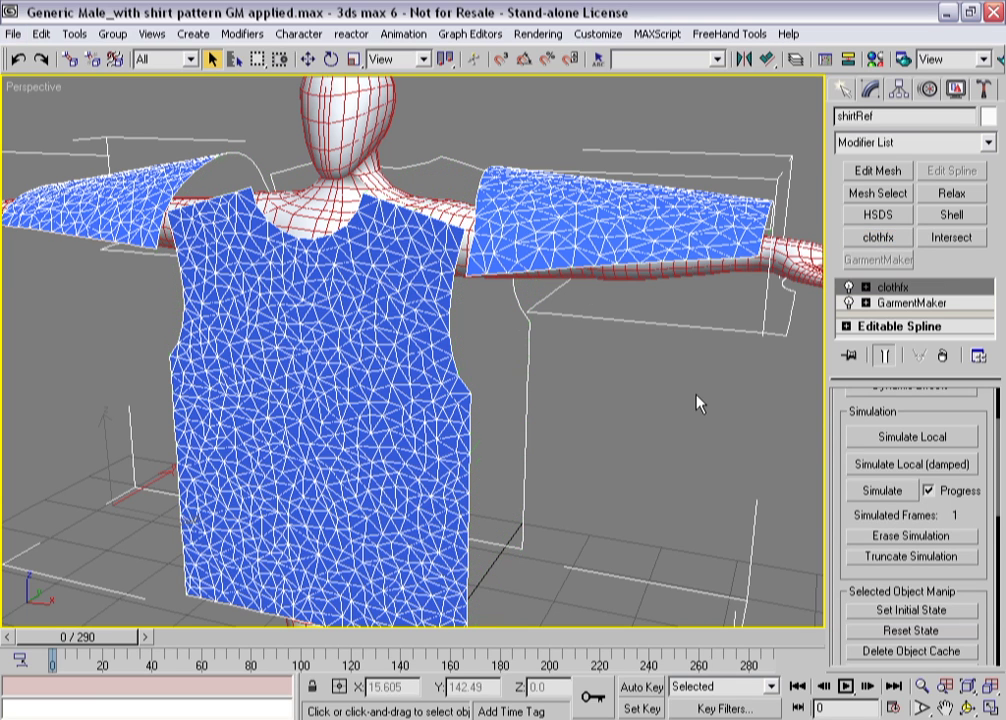
left_click_drag(840, 394, 840, 498)
left_click(910, 448)
left_click(335, 208)
left_click(459, 187)
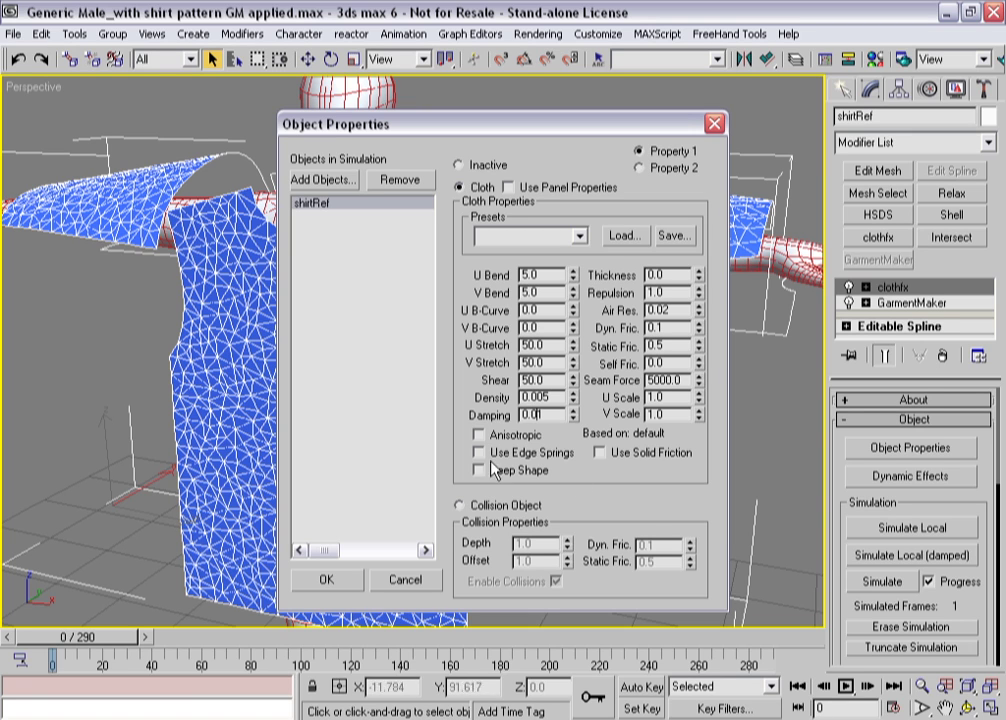
Add Generic Man to the simulation as a Collision Object and confirm
left_click(314, 181)
left_click(305, 262)
left_click(326, 487)
left_click(459, 505)
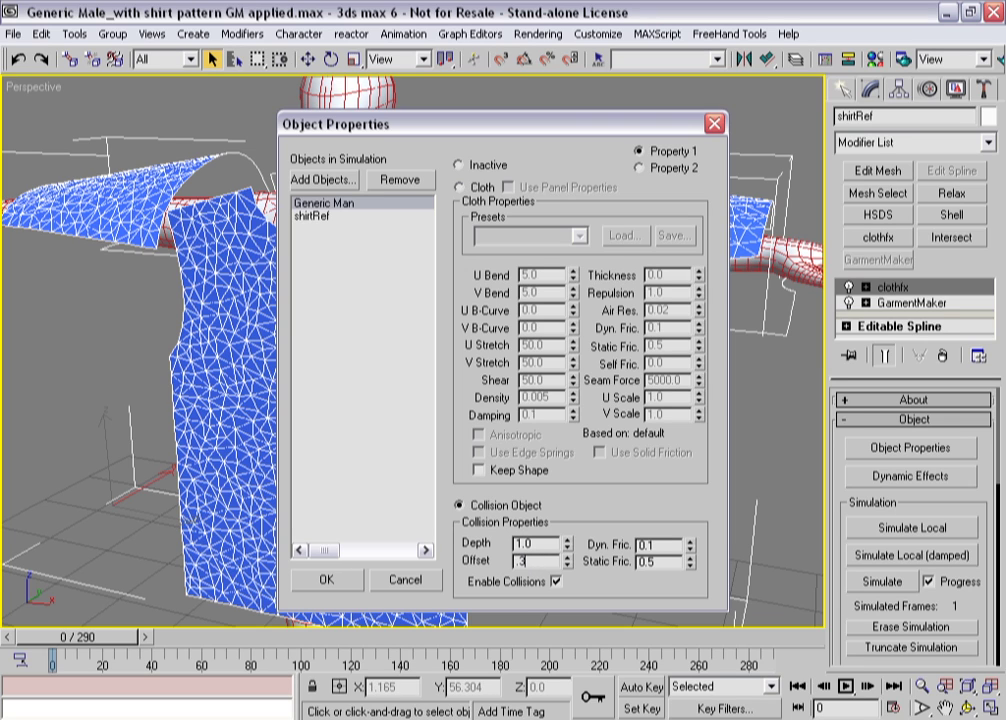
left_click(326, 579)
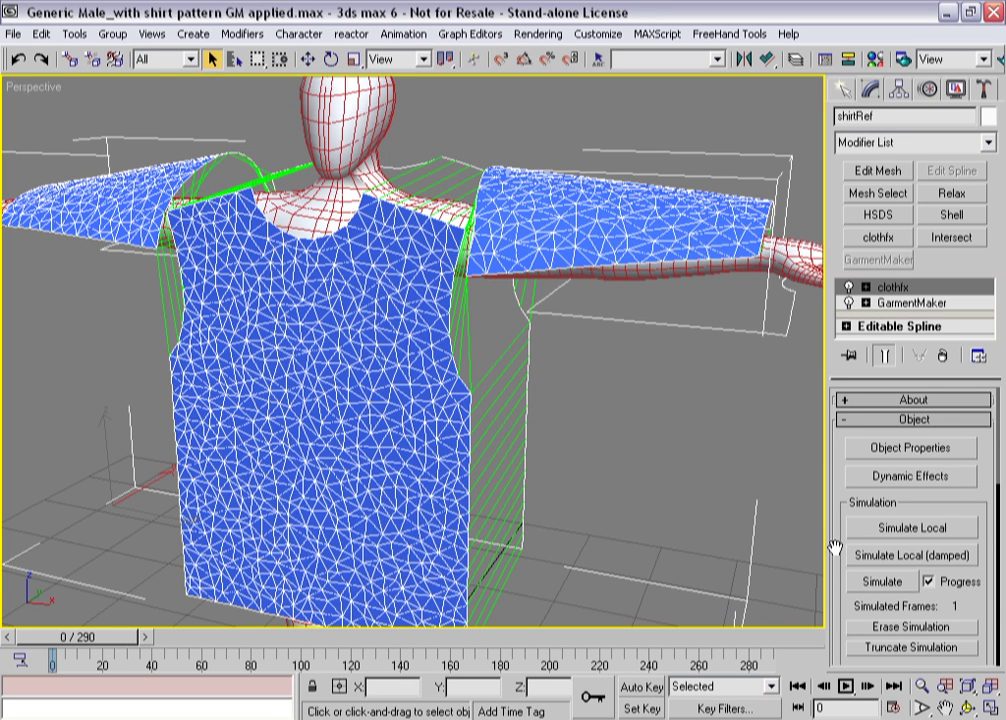
left_click_drag(832, 590, 838, 228)
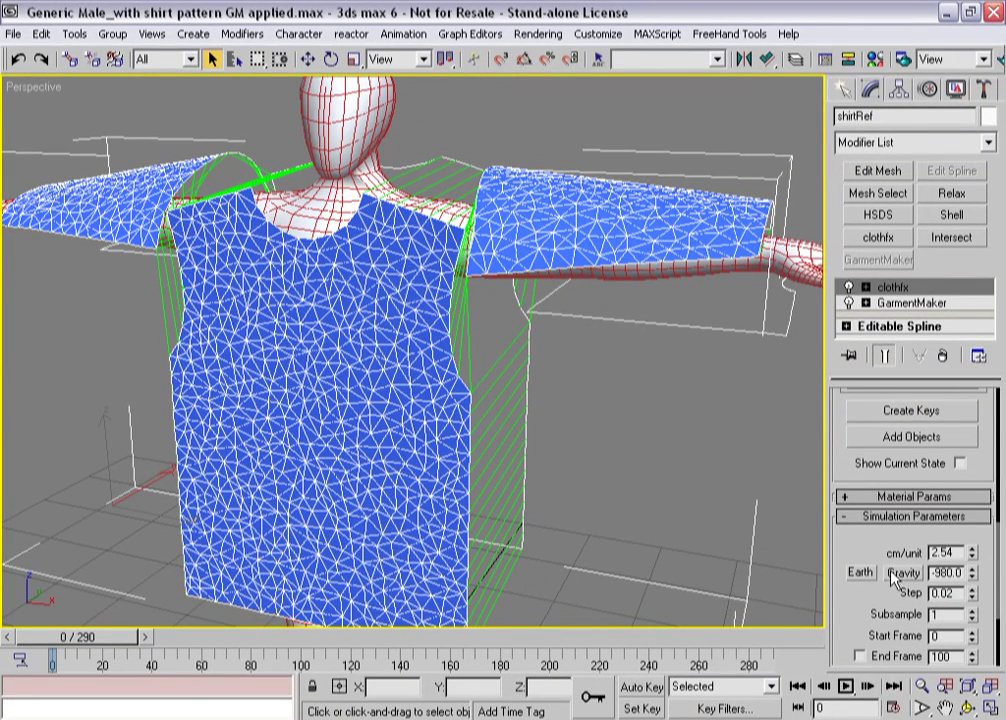
Run Simulate Local (damped) and stop it once the shirt settles on Generic Man
scroll(893, 578, "down", 5)
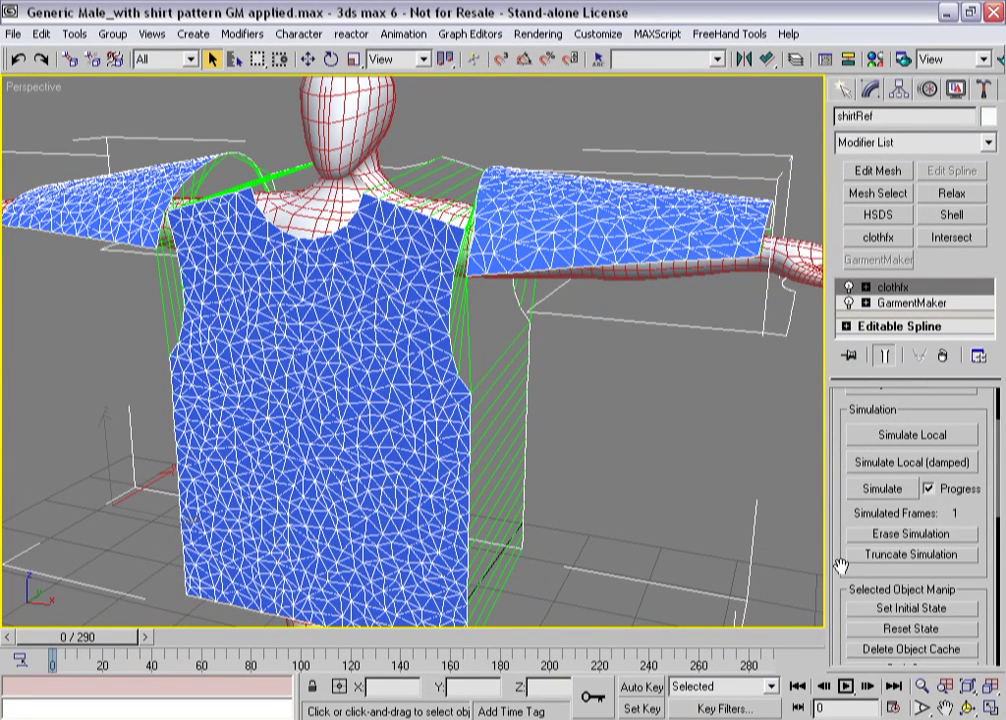
scroll(840, 567, "up", 1)
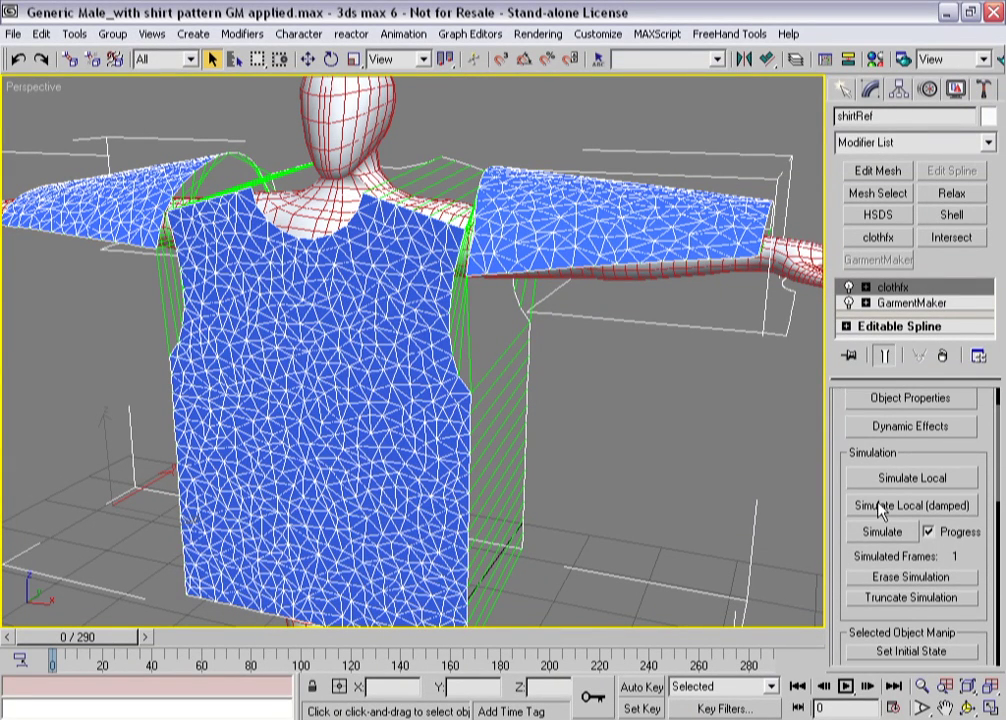
left_click(879, 507)
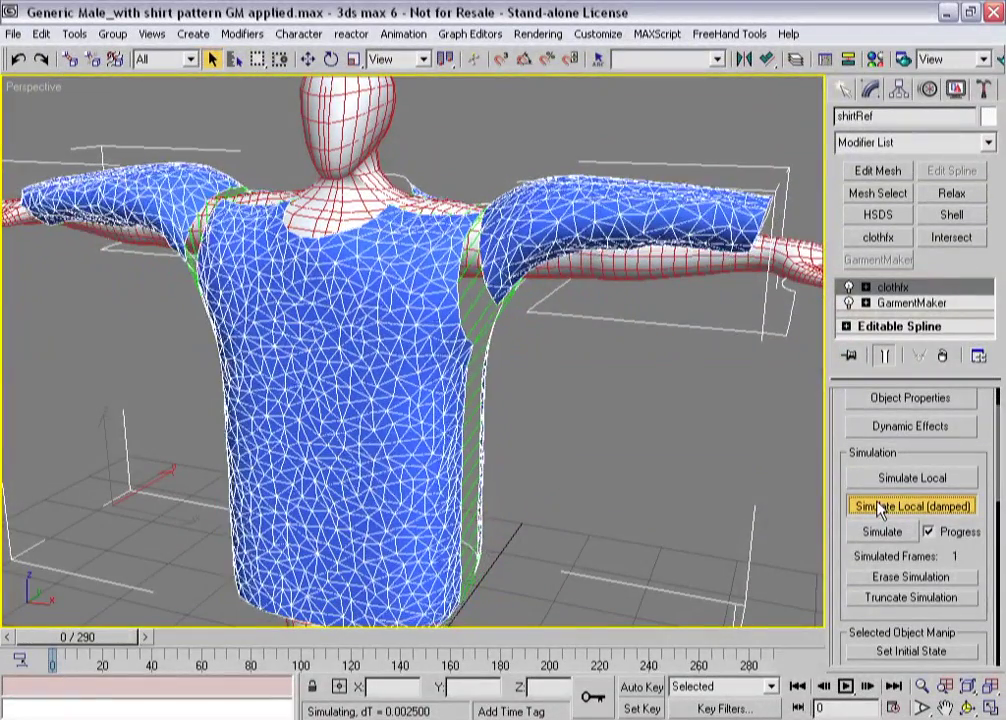
left_click(879, 507)
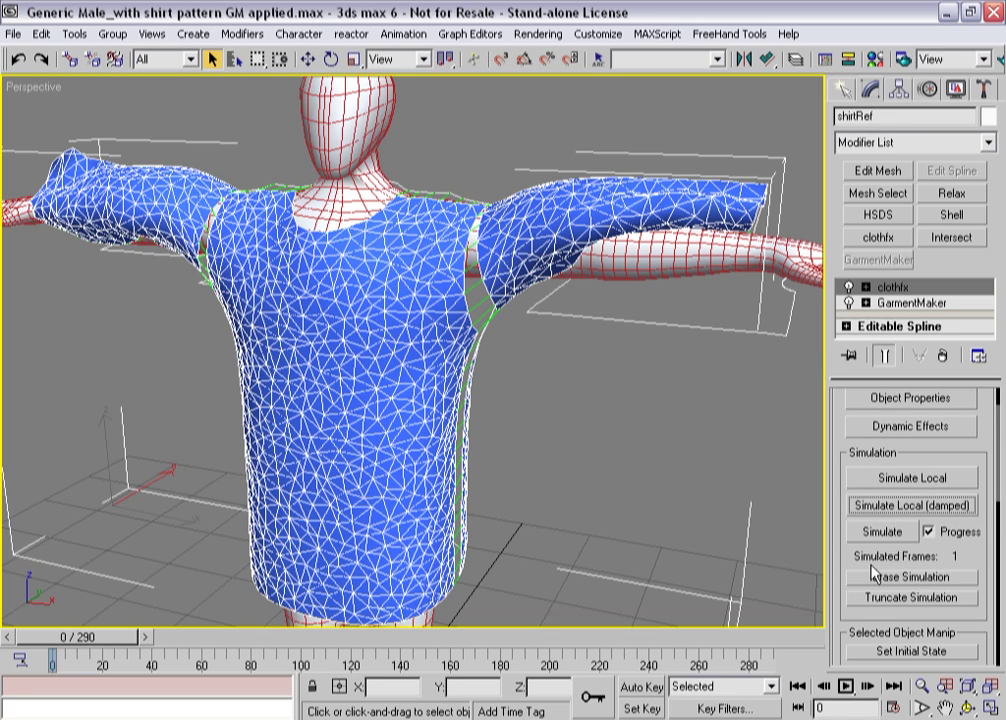
Toggle the clothfx effect off and on to compare, then reset the shirt to its flat state
left_click(849, 288)
left_click(849, 288)
left_click(849, 288)
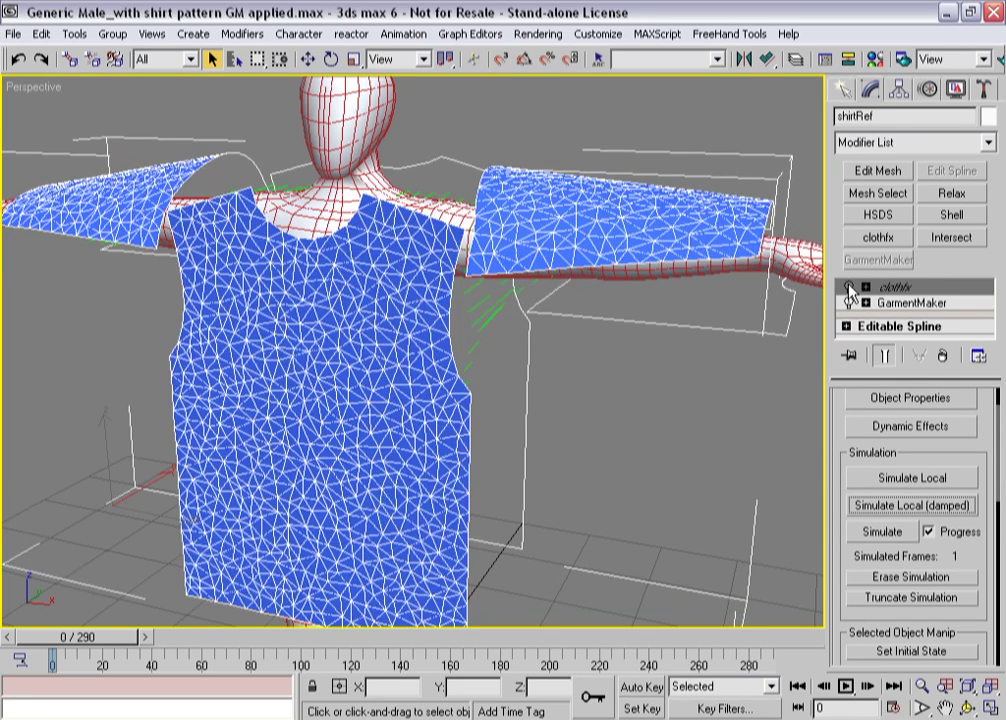
left_click(849, 288)
left_click_drag(835, 456, 828, 365)
left_click(866, 581)
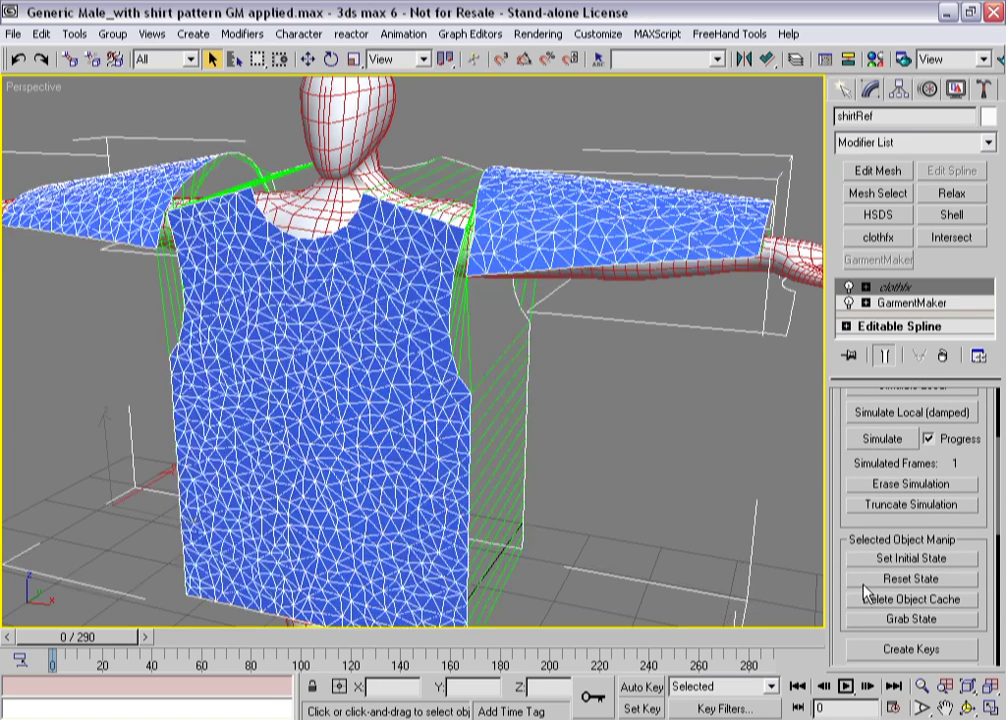
Select GarmentMaker in the stack, expand it and enter the Seams sub-object
left_click(885, 303)
left_click(866, 302)
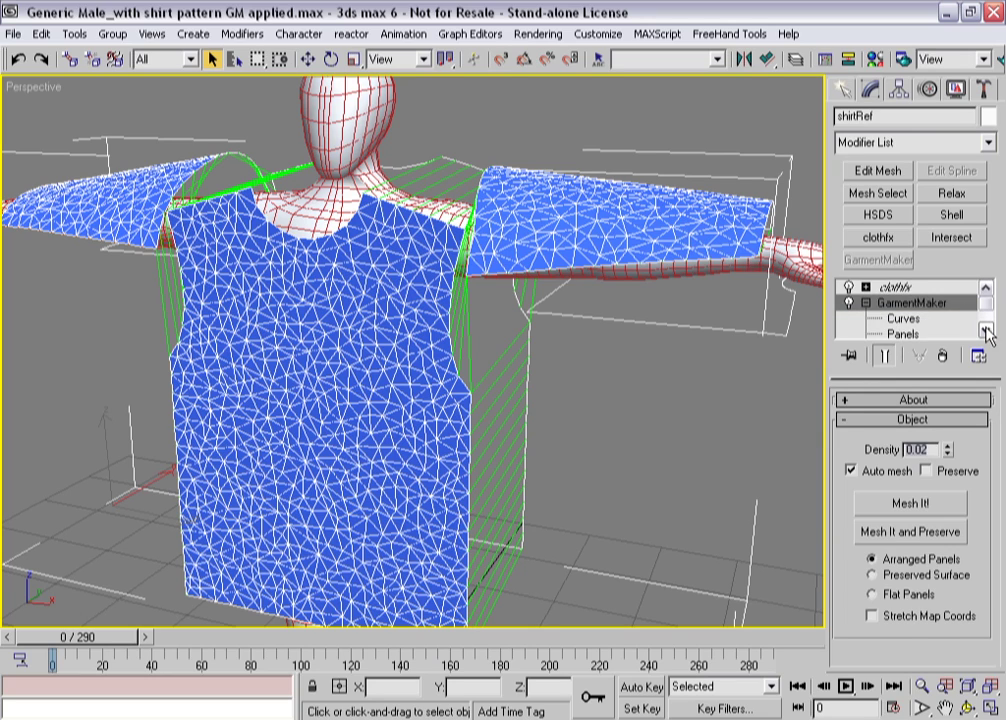
left_click(895, 333)
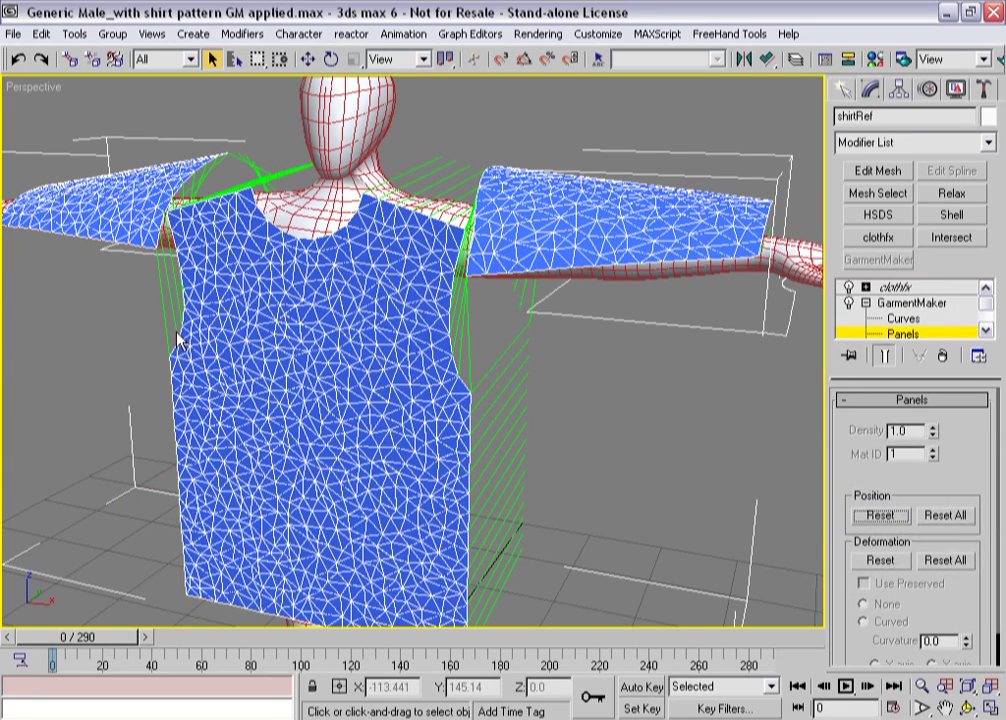
left_click(984, 329)
left_click(903, 322)
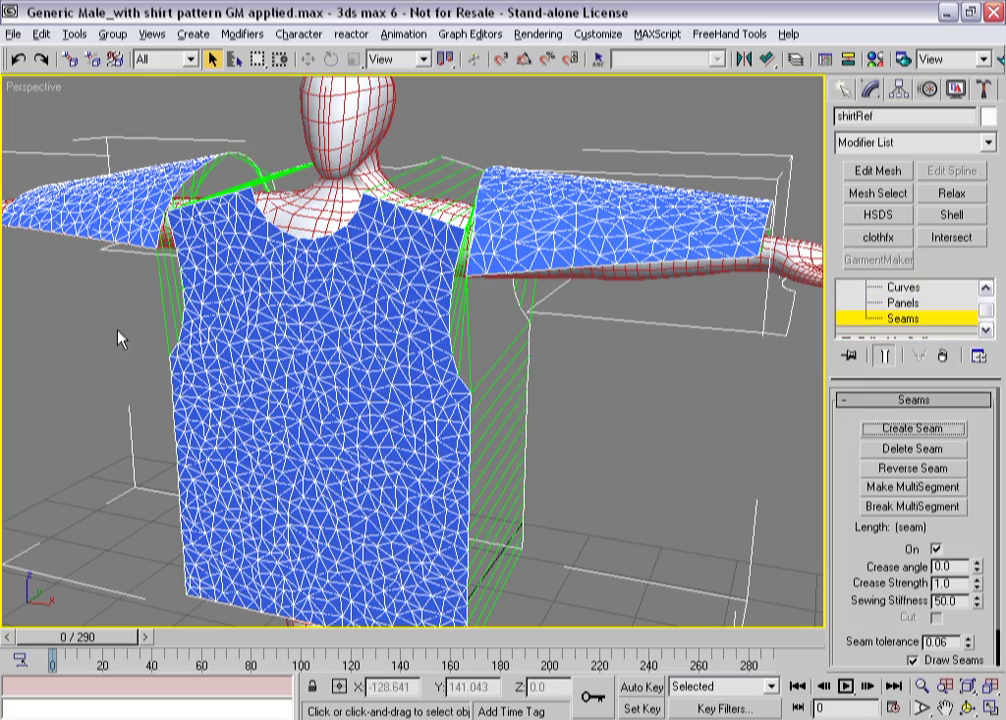
Select the right sleeve panel in Panels mode, try a Z move, then cancel it
middle_click_drag(92, 259, 148, 321, "alt")
left_click(903, 302)
left_click(602, 195)
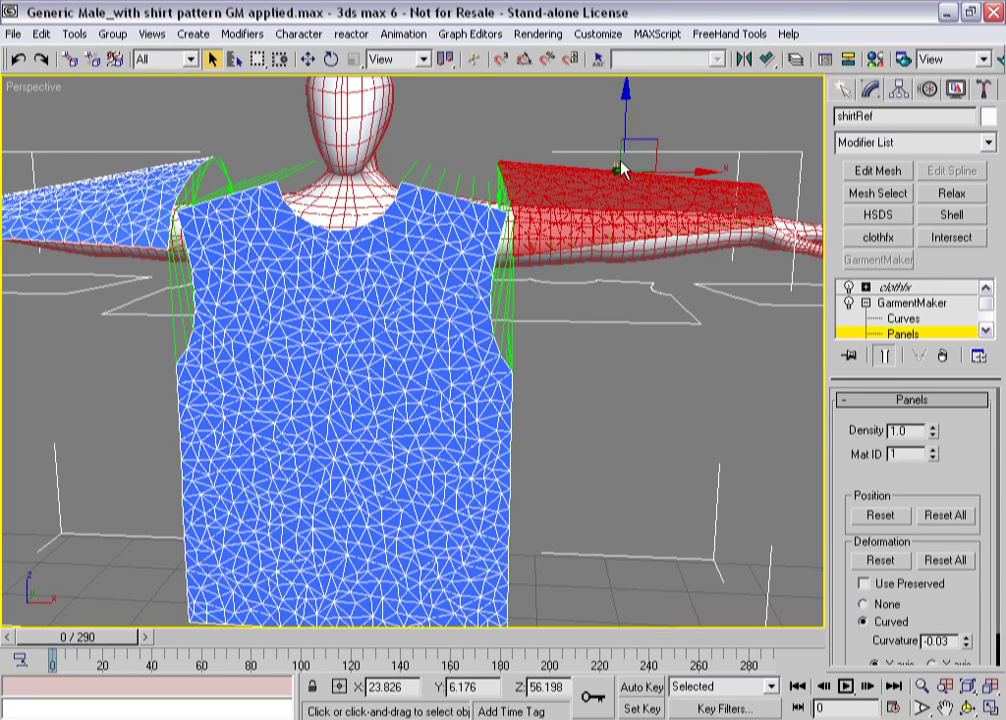
key("w")
left_click_drag(624, 138, 562, 212)
right_click(562, 212)
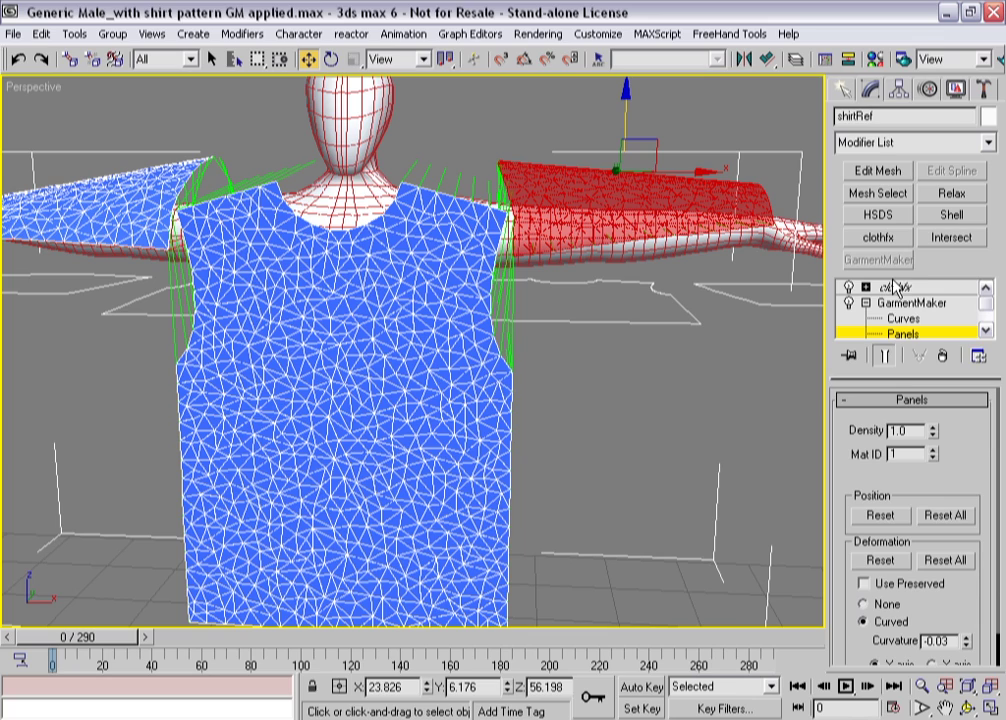
Turn on Show End Result and lower both sleeve panels slightly along Z
left_click(883, 357)
mouse_move(623, 124)
left_mouse_down()
mouse_move(622, 196)
mouse_move(610, 138)
left_mouse_up()
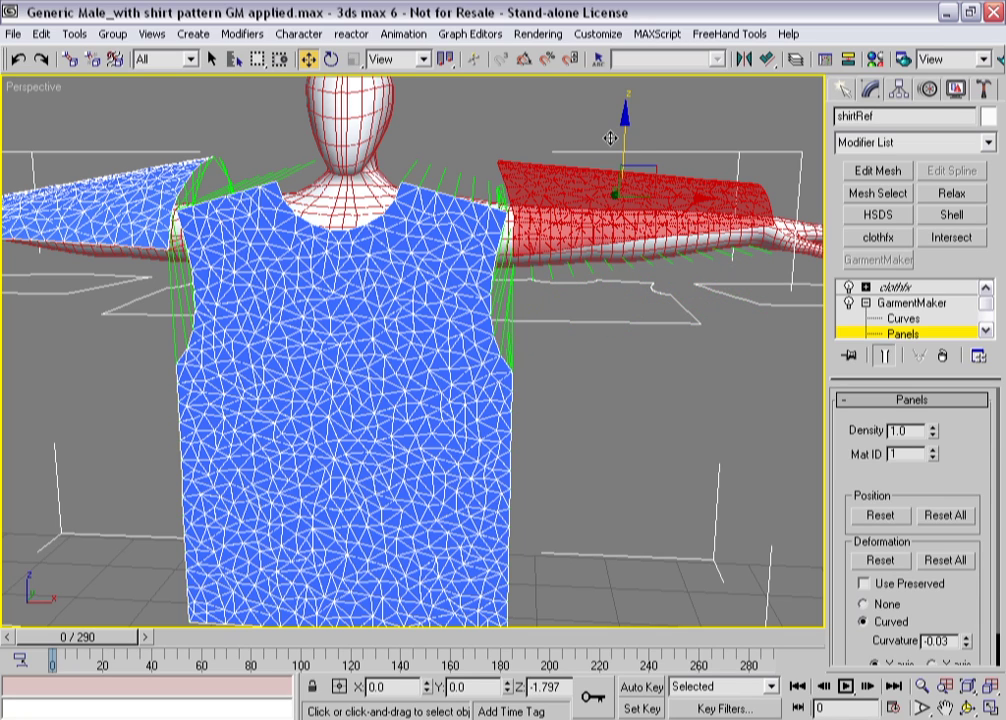
right_click(608, 136)
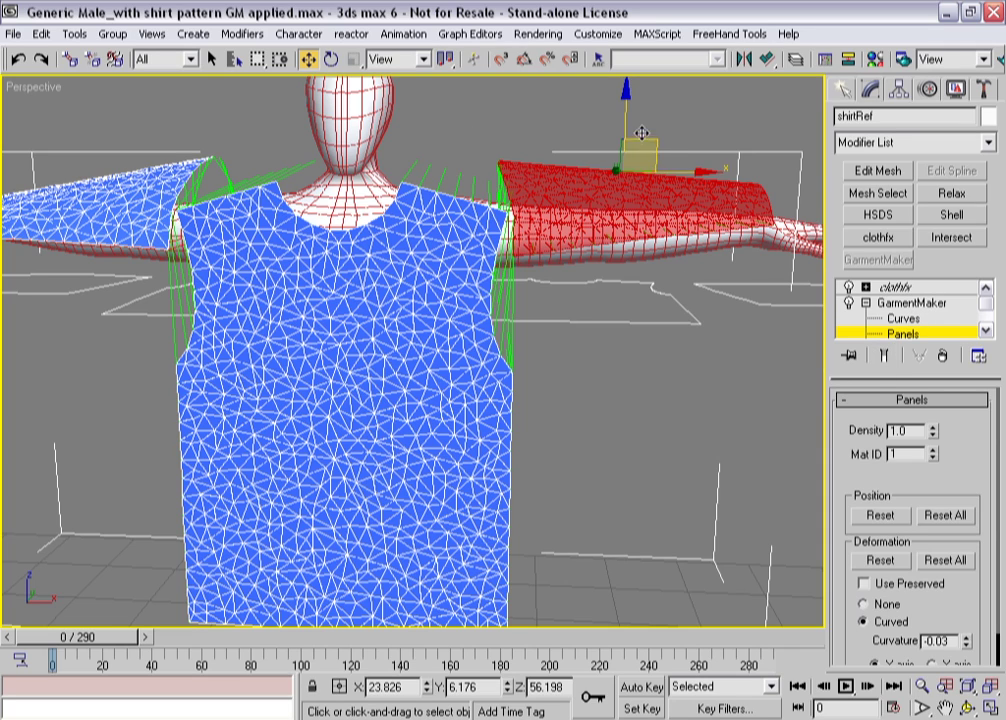
left_click_drag(625, 112, 624, 137)
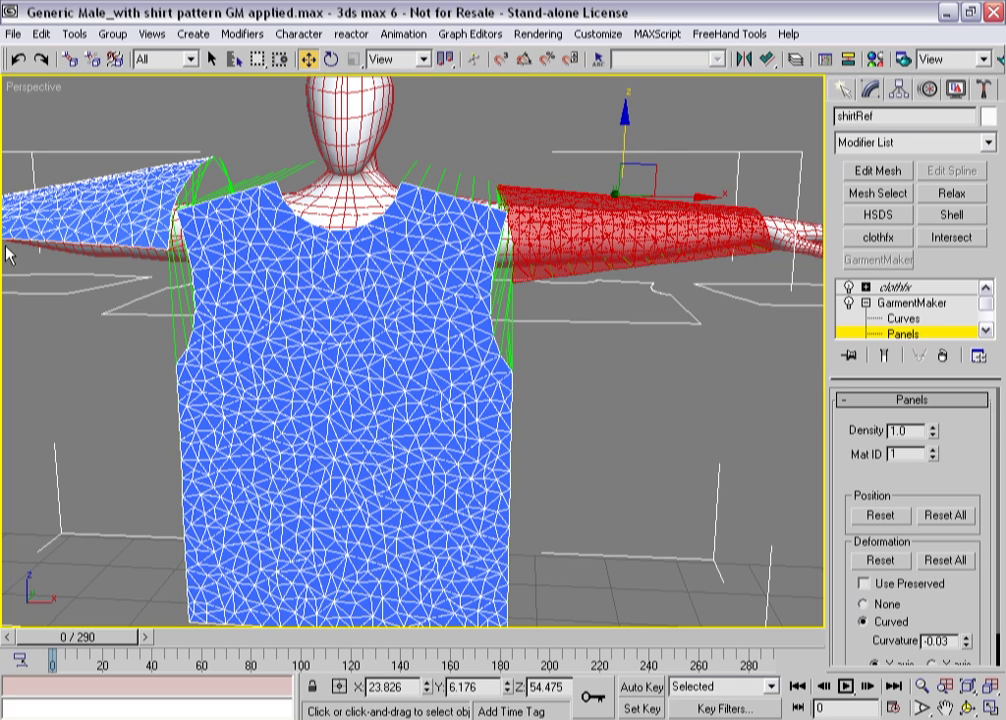
left_click(100, 190)
mouse_move(92, 148)
left_mouse_down()
mouse_move(91, 156)
mouse_move(91, 147)
left_mouse_up()
Nudge the other sleeve up slightly and tilt it about Y to follow the arm
middle_click_drag(64, 278, 260, 310)
left_click_drag(298, 123, 298, 120)
key("e")
left_click_drag(238, 129, 238, 130)
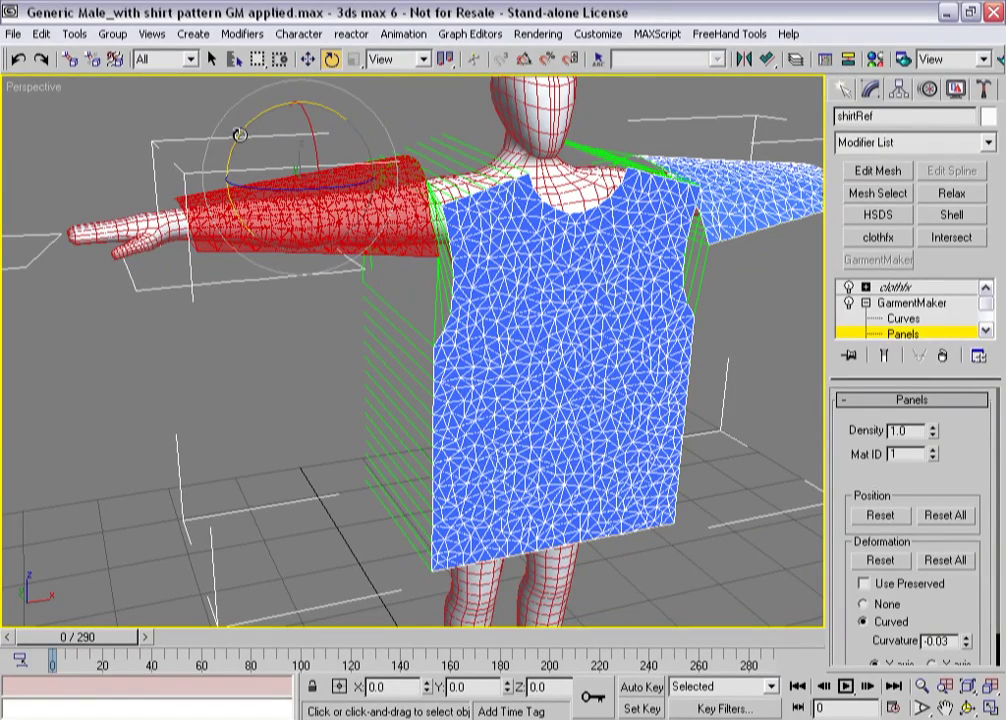
scroll(492, 241, "up", 5)
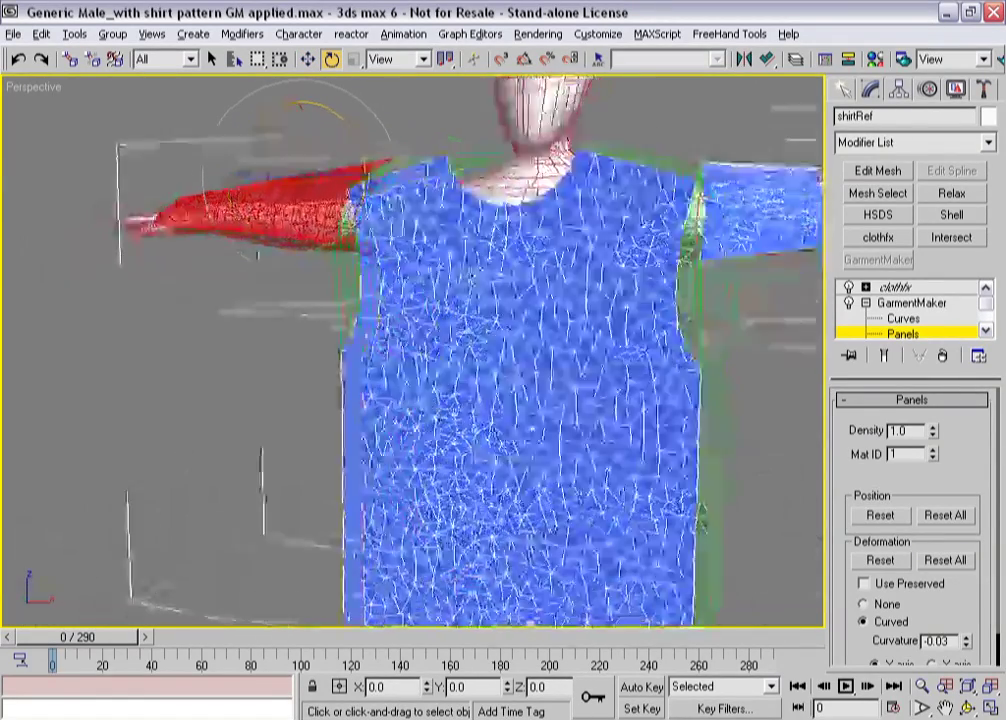
Re-mesh the shirt panels in GarmentMaker with Preserved Surface via Mesh It!
scroll(487, 283, "down", 4)
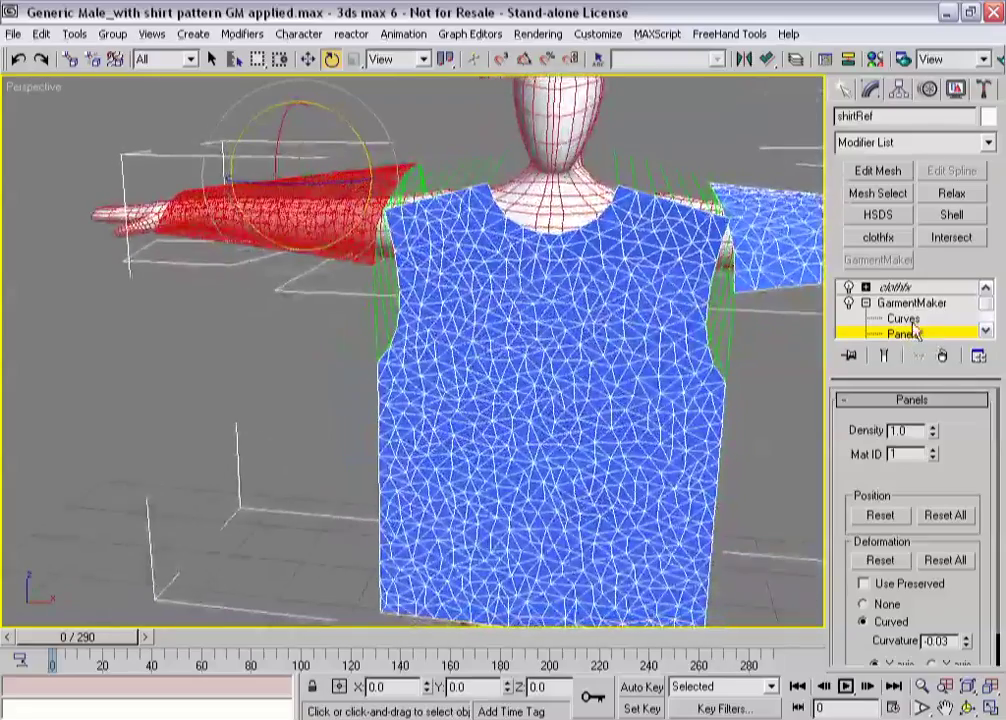
left_click(903, 318)
left_click(903, 318)
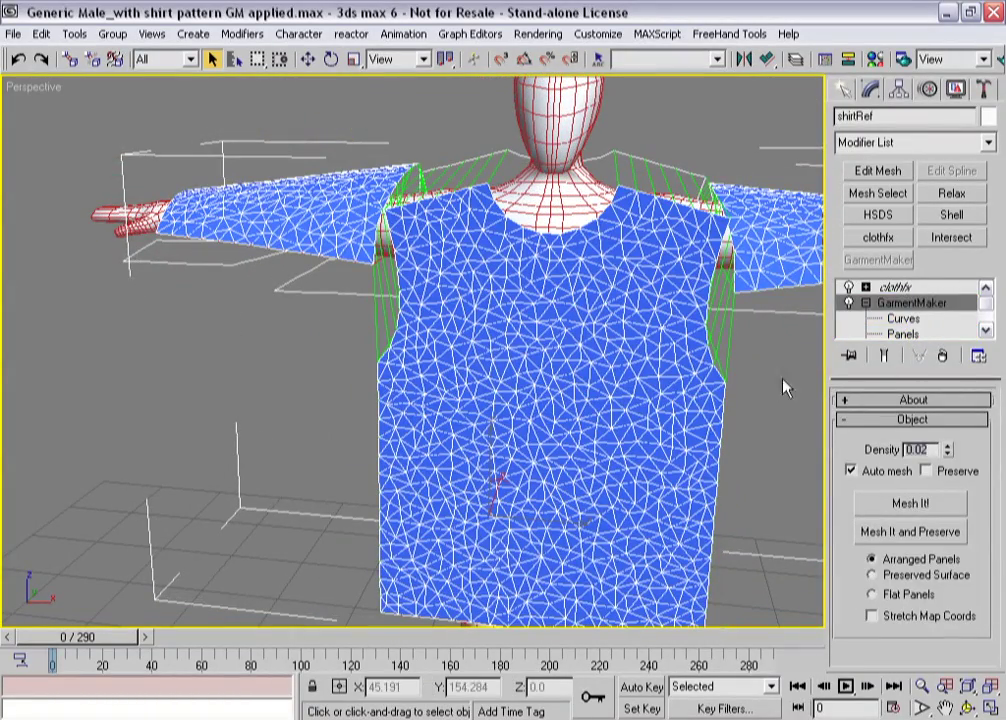
left_click(888, 505)
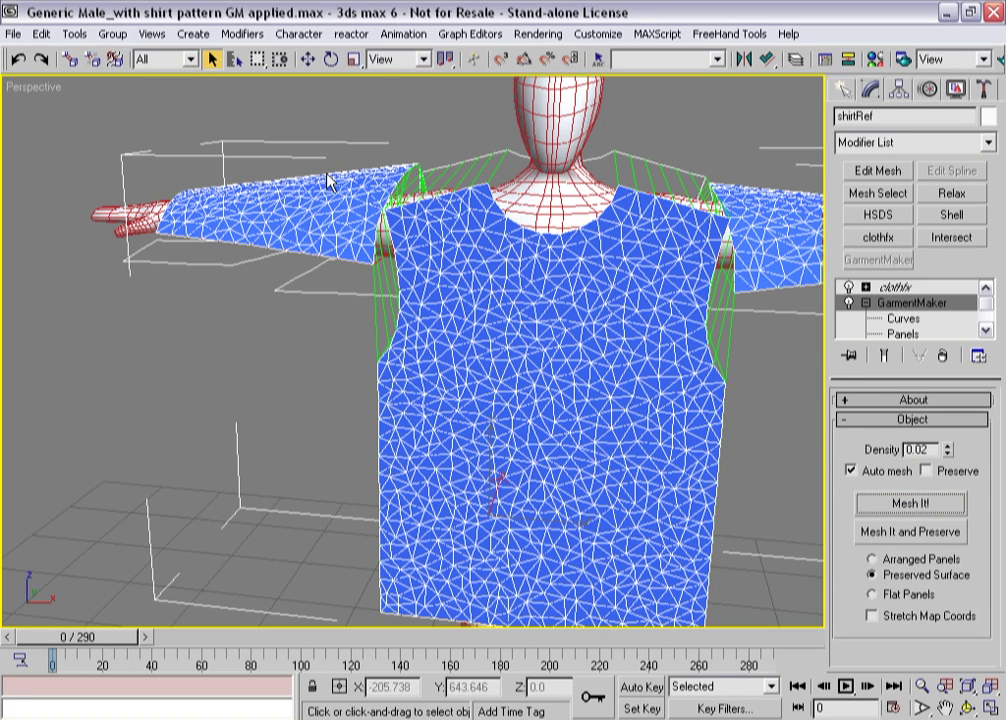
Re-drape the shirt with a damped local clothfx simulation, stopping it with Esc
left_click(895, 287)
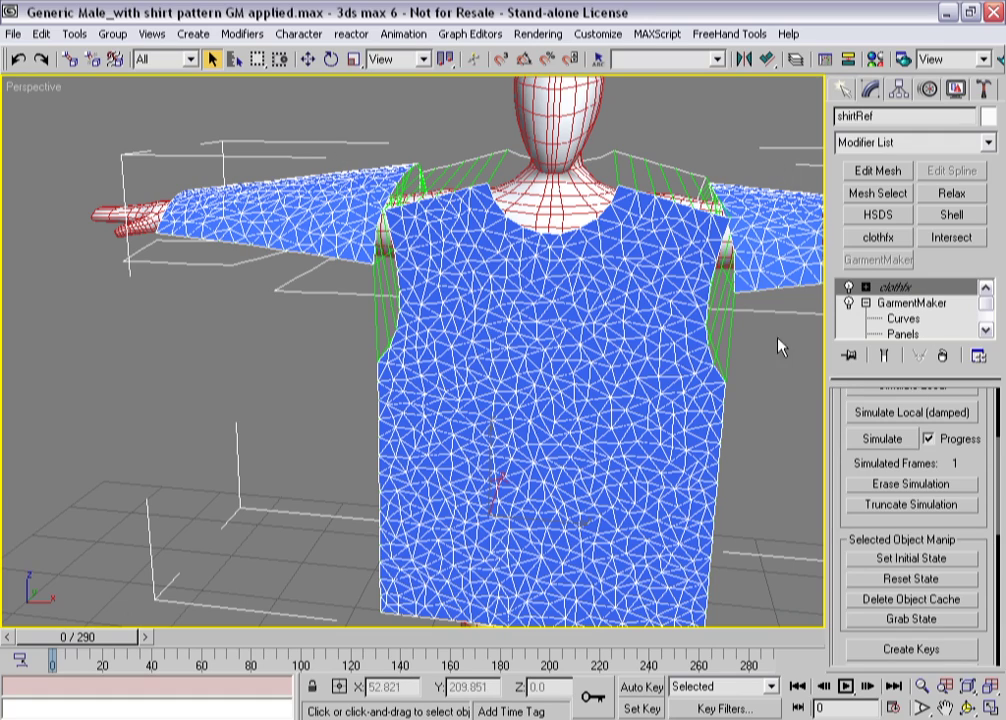
middle_click_drag(640, 355, 445, 362)
scroll(520, 357, "down", 5)
left_click(866, 416)
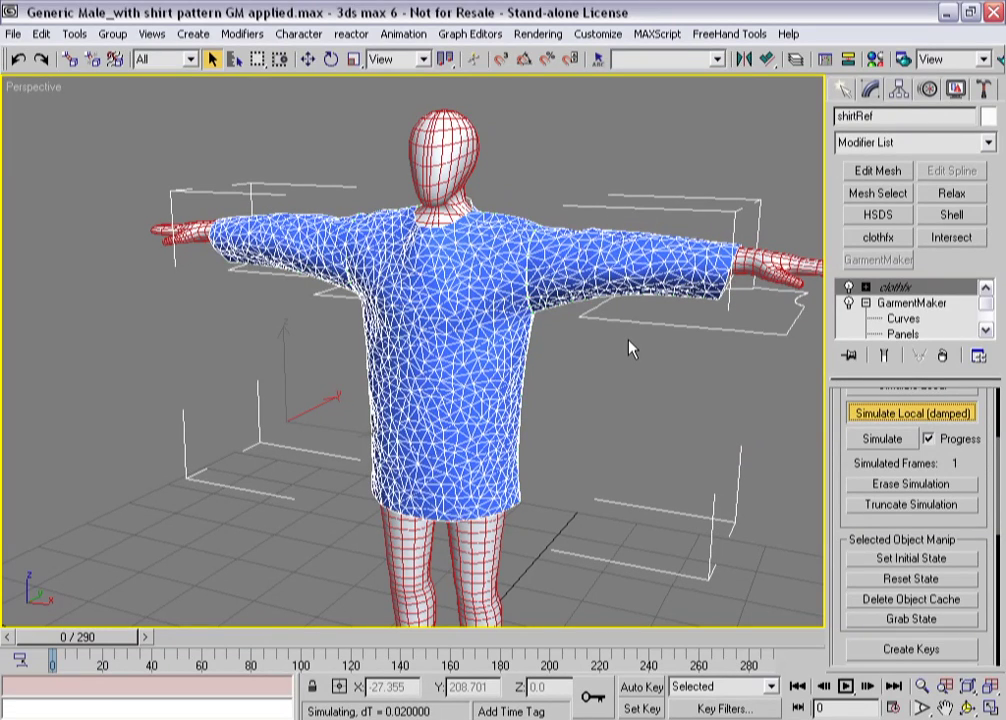
key("Escape")
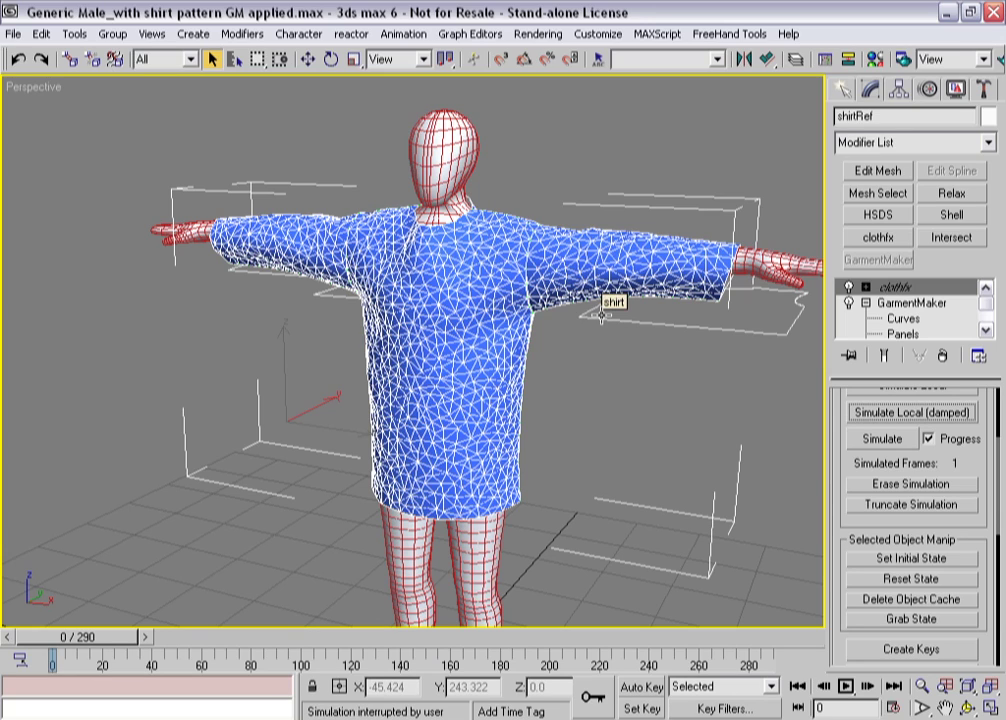
Set shirtRef's cloth U Scale to 0.875 and V Scale to .87 in Object Properties
scroll(833, 415, "up", 3)
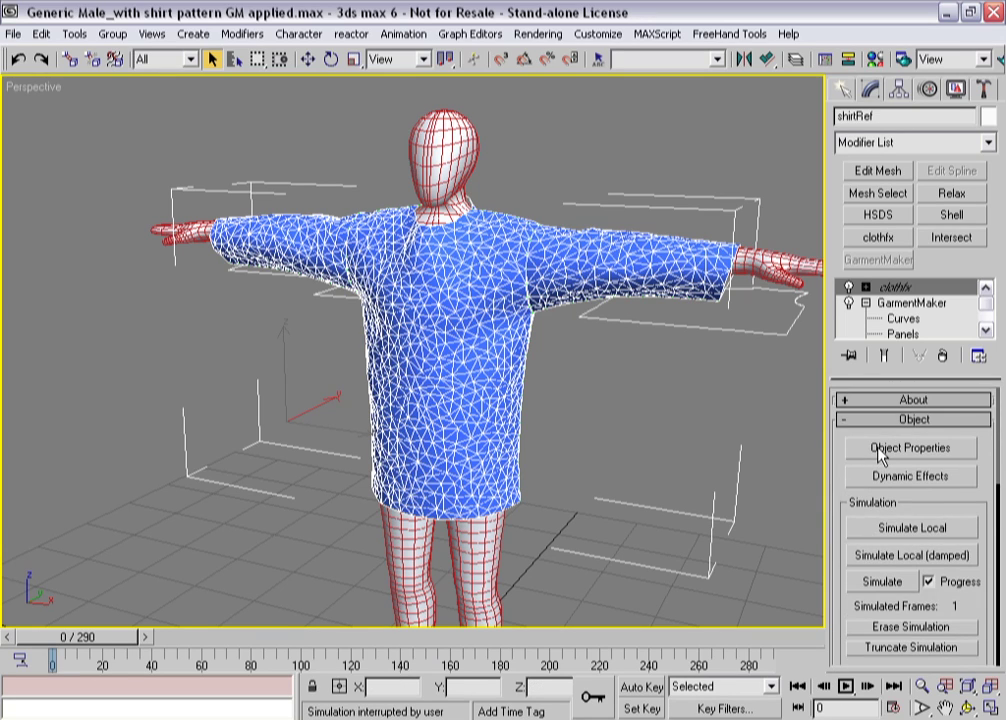
left_click(880, 452)
left_click(312, 218)
left_click(458, 187)
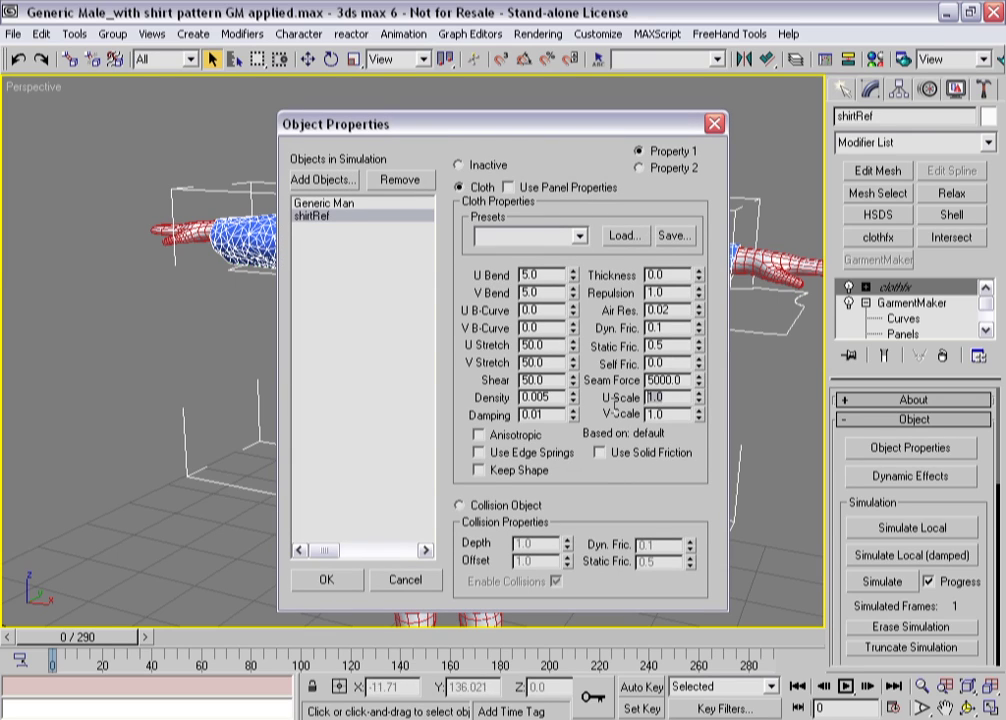
key("BackSpace")
type(".875")
key("Tab")
key("BackSpace")
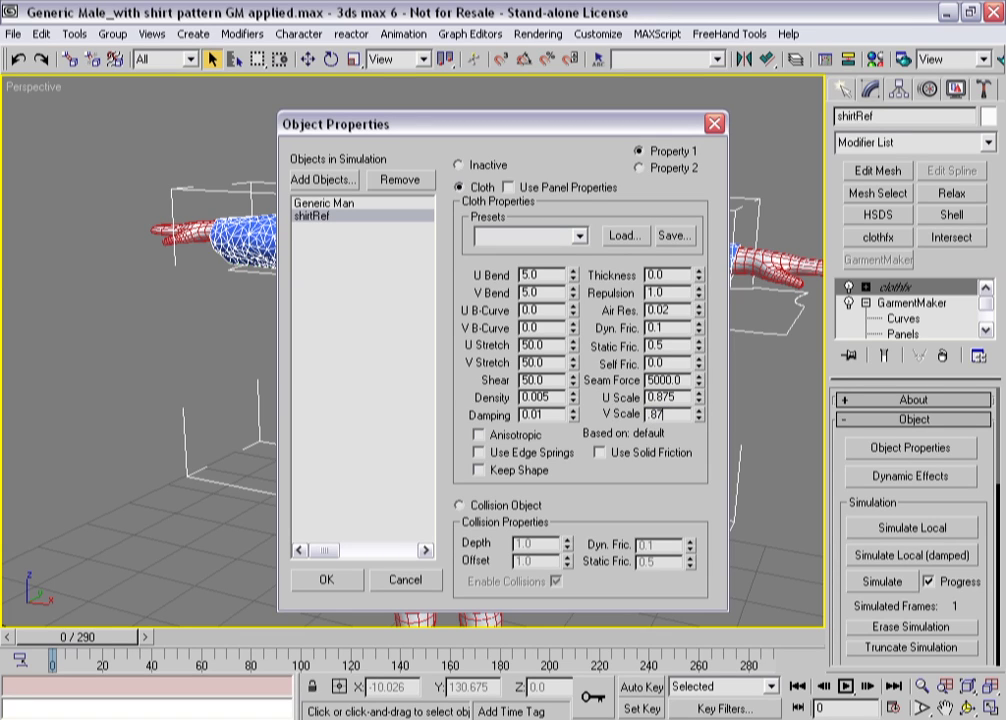
left_click(326, 579)
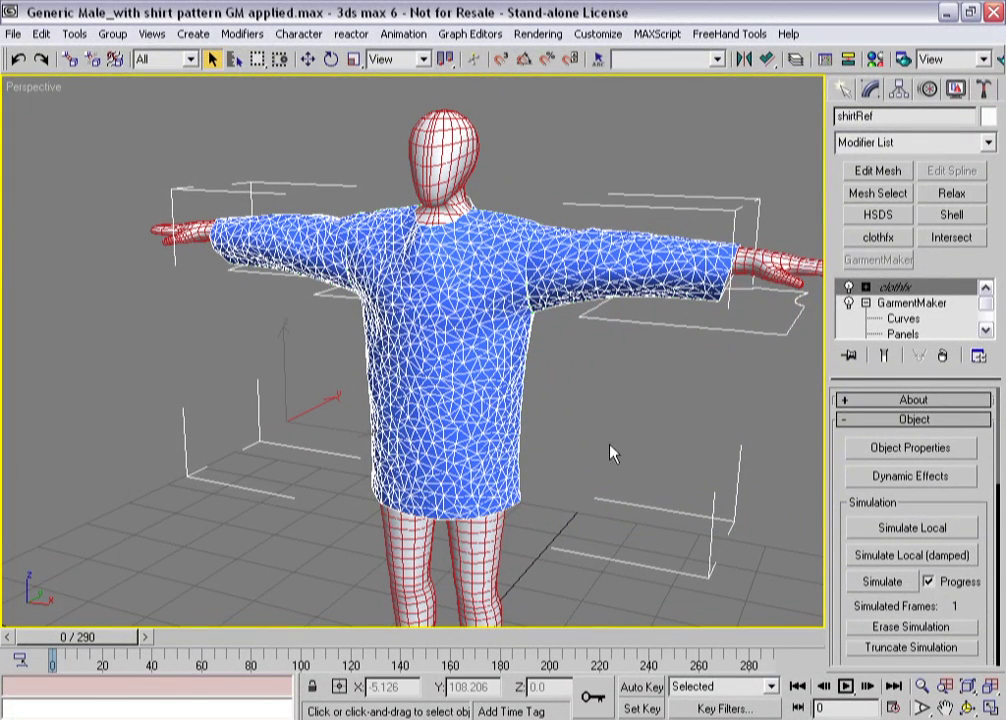
Run and stop a damped local simulation, then orbit to inspect the refitted shirt
left_click(880, 555)
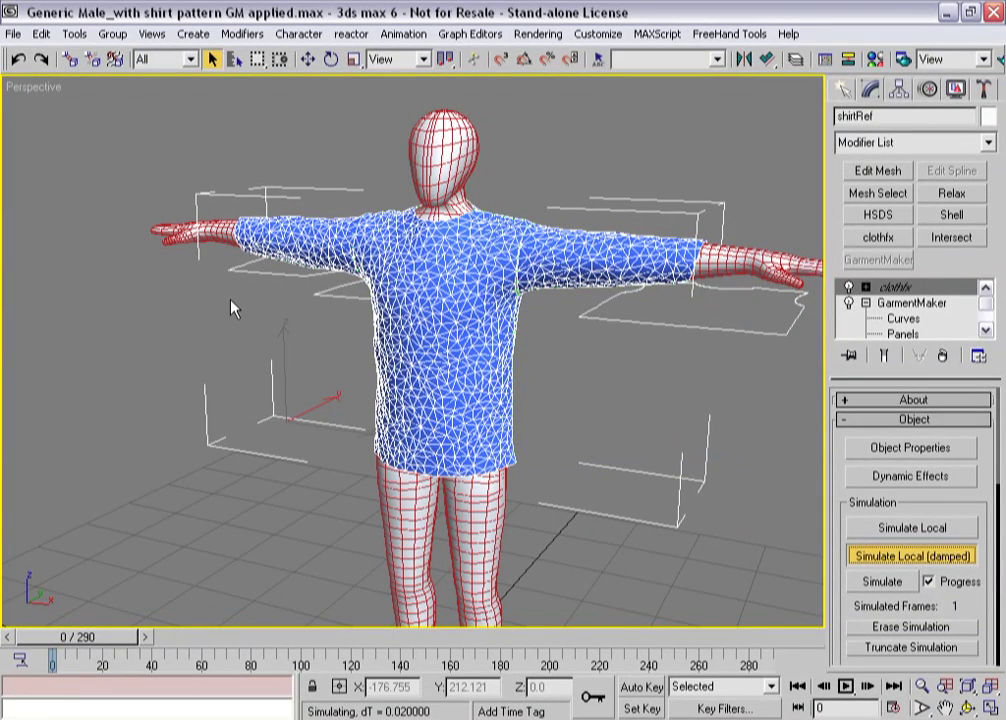
key("Escape")
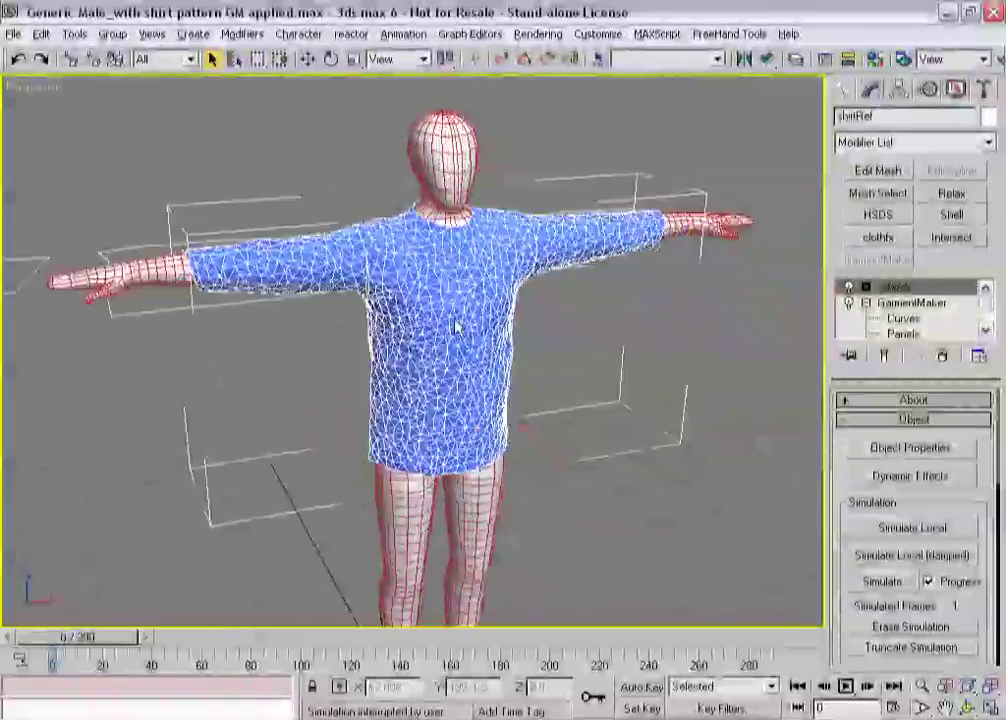
mouse_move(449, 326)
middle_mouse_down("alt")
mouse_move(530, 294)
mouse_move(508, 337)
mouse_move(460, 330)
middle_mouse_up("alt")
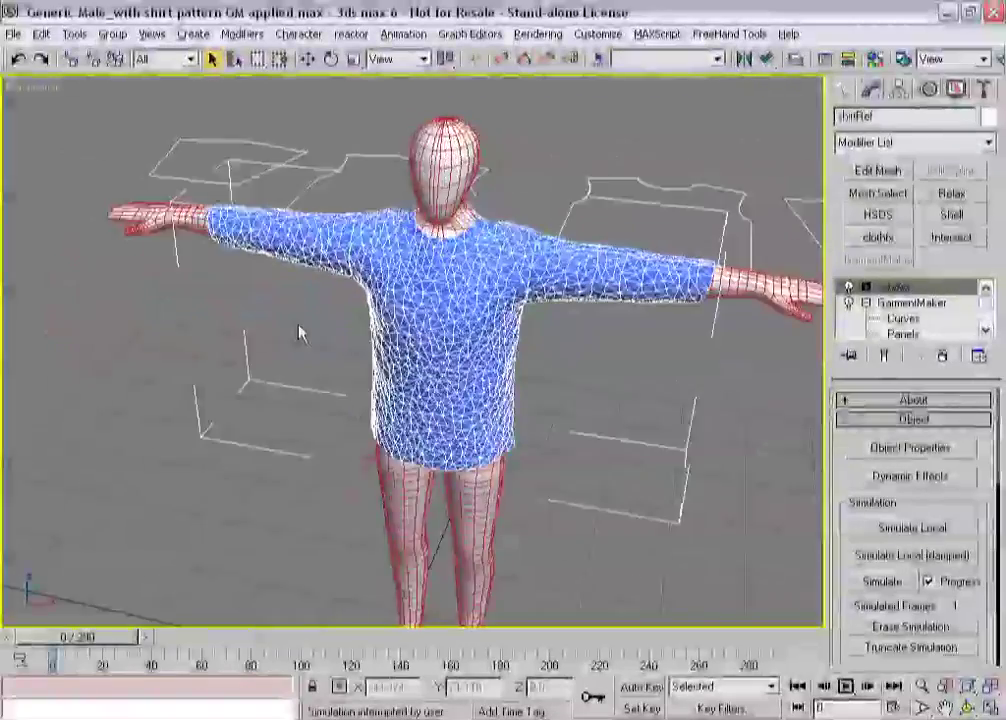
mouse_move(301, 332)
middle_mouse_down("alt")
mouse_move(288, 325)
mouse_move(306, 355)
middle_mouse_up("alt")
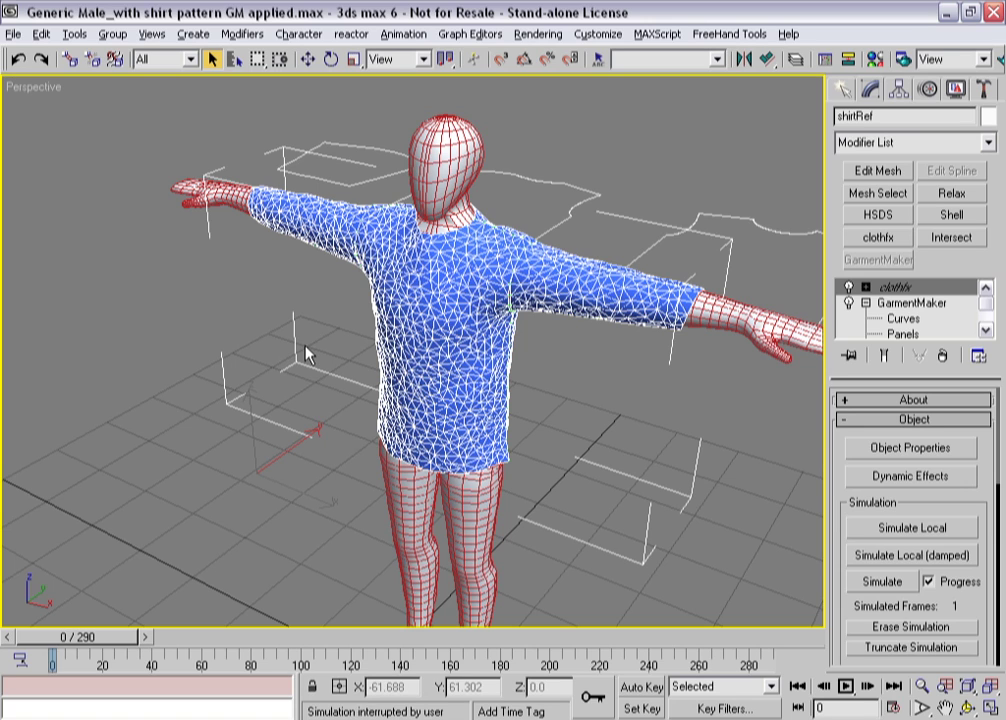
middle_click_drag(306, 352, 330, 356, "alt")
Toggle clothfx off and on to compare flat panels with the drape, then select GarmentMaker
left_click(850, 288)
left_click(851, 289)
left_click(851, 289)
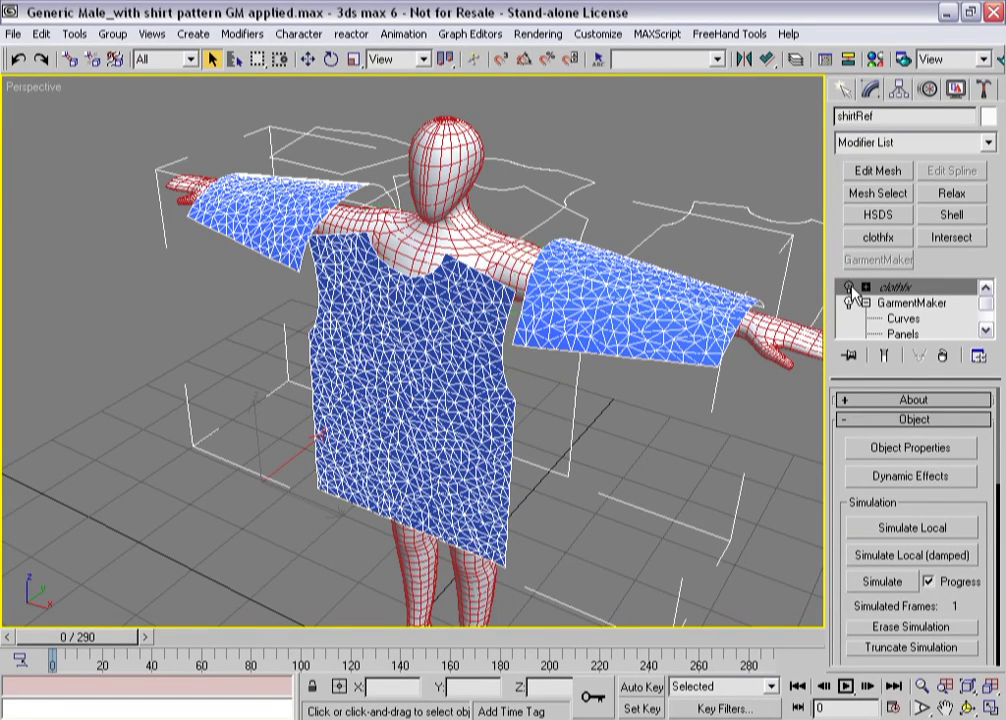
left_click(850, 288)
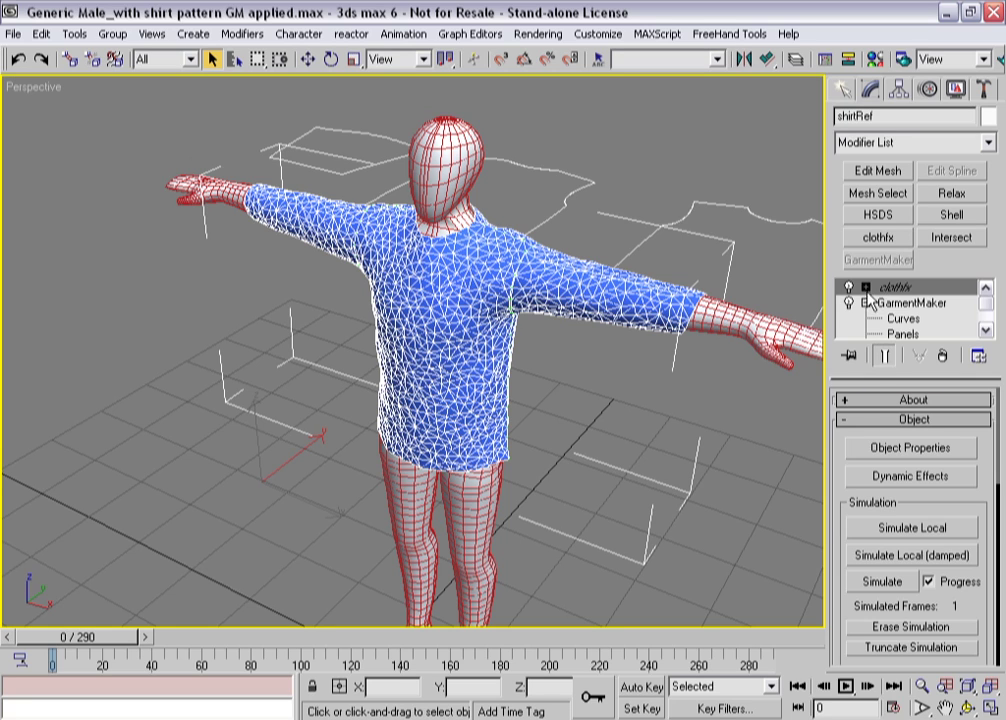
left_click(849, 290)
left_click(849, 290)
left_click(900, 303)
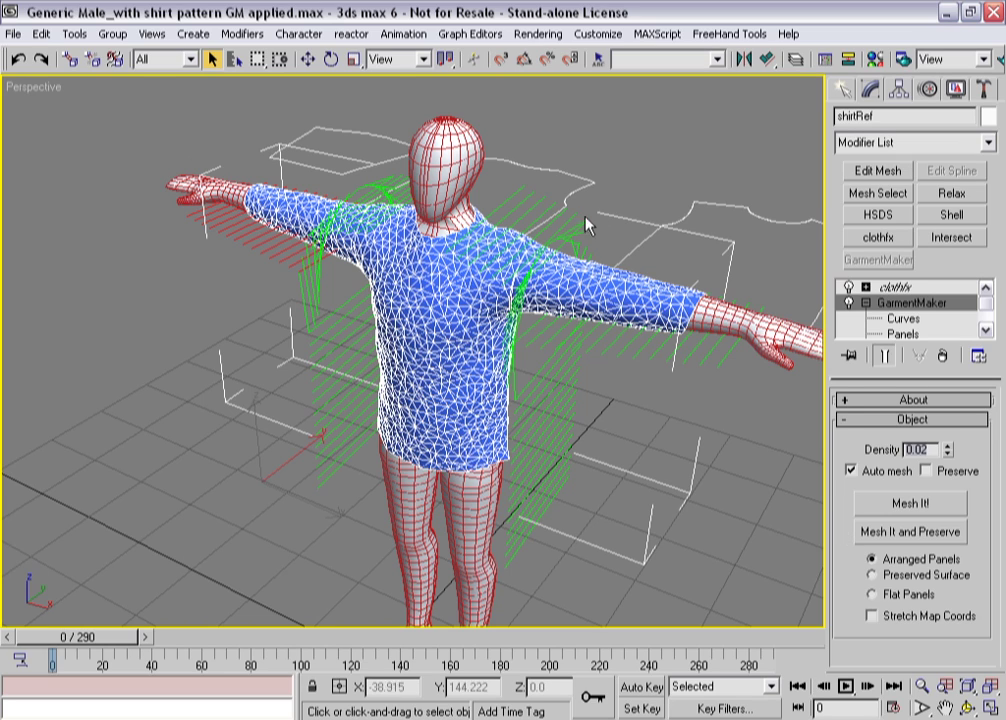
From a top view, drag the bottom vertices of both sleeve panels outward to lengthen the cuffs
left_click(662, 231)
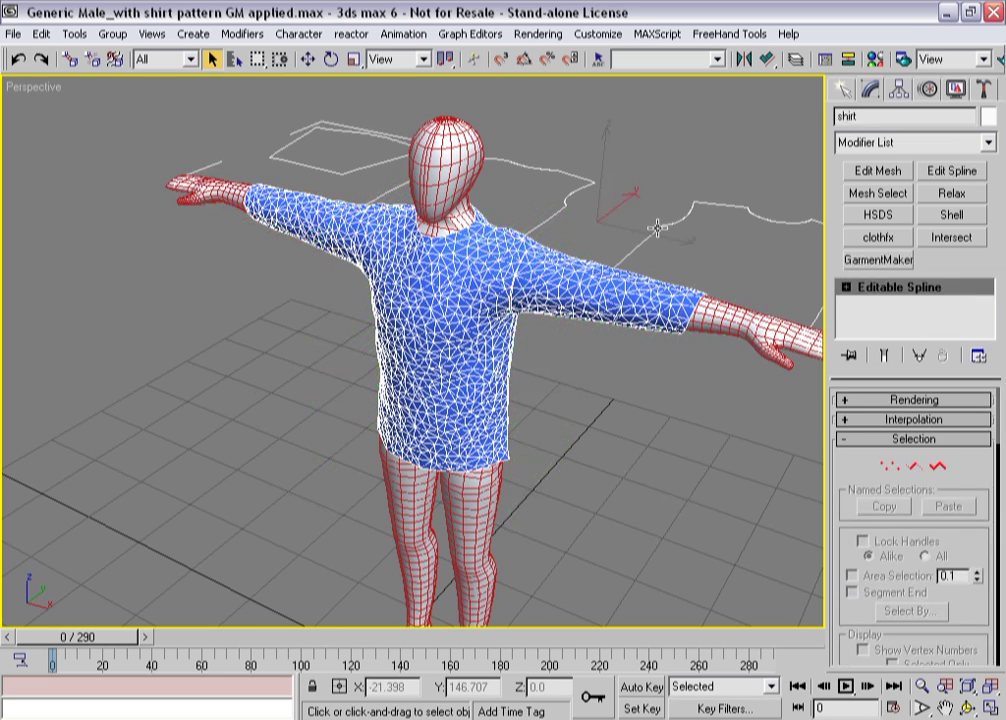
middle_click_drag(373, 350, 610, 445, "alt")
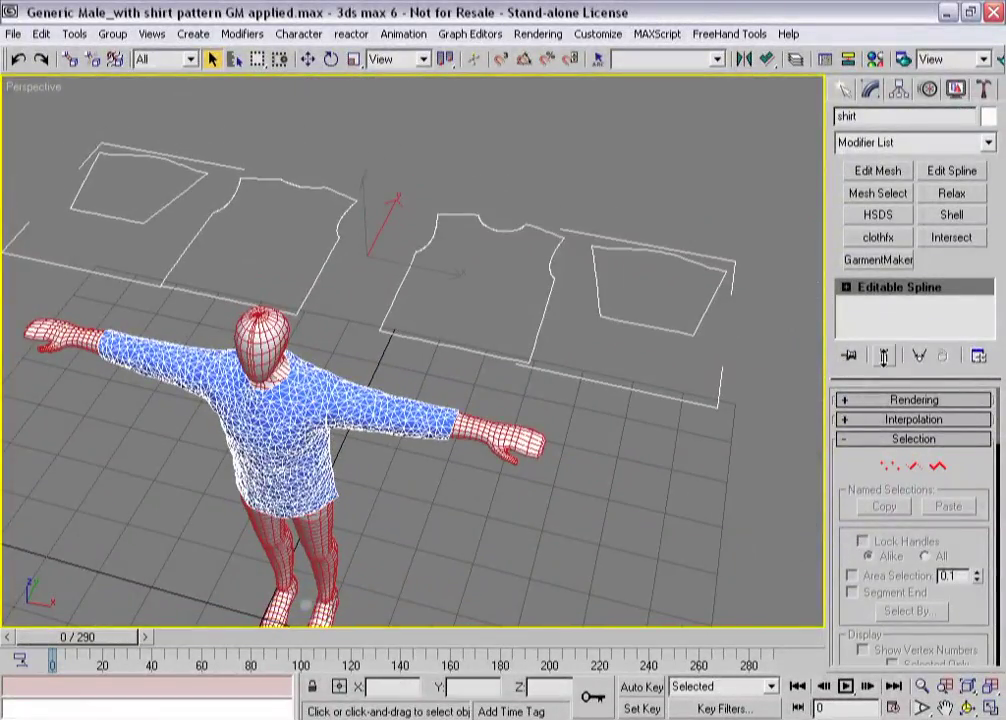
left_click(889, 465)
left_click_drag(704, 356, 704, 356)
left_click_drag(35, 207, 150, 240, "ctrl")
key("w")
left_click_drag(697, 290, 697, 307)
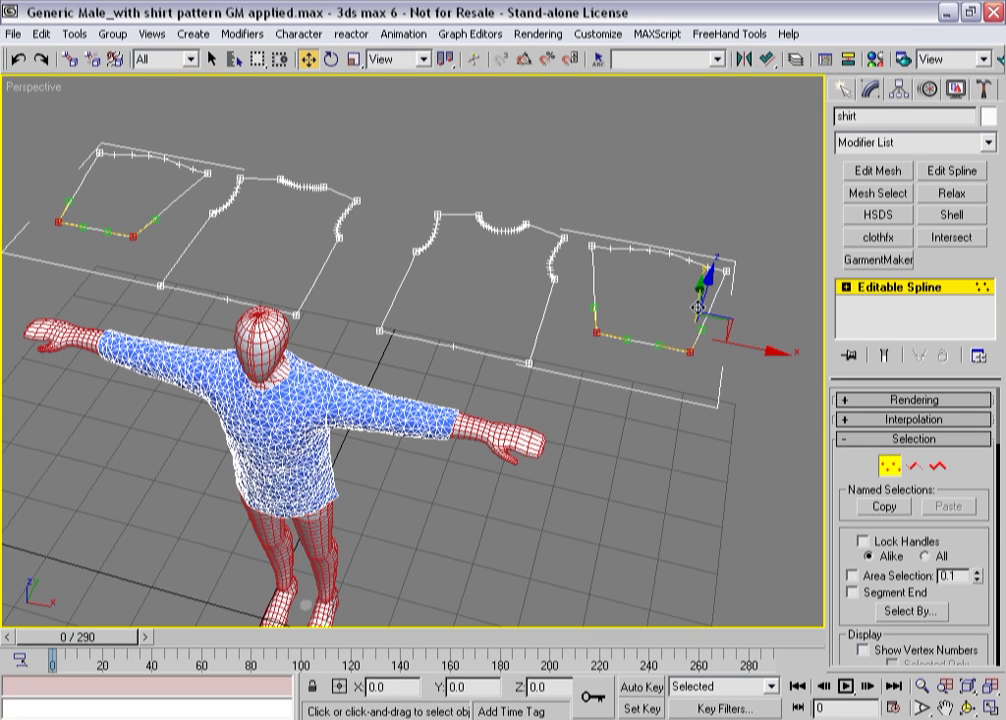
left_click(890, 288)
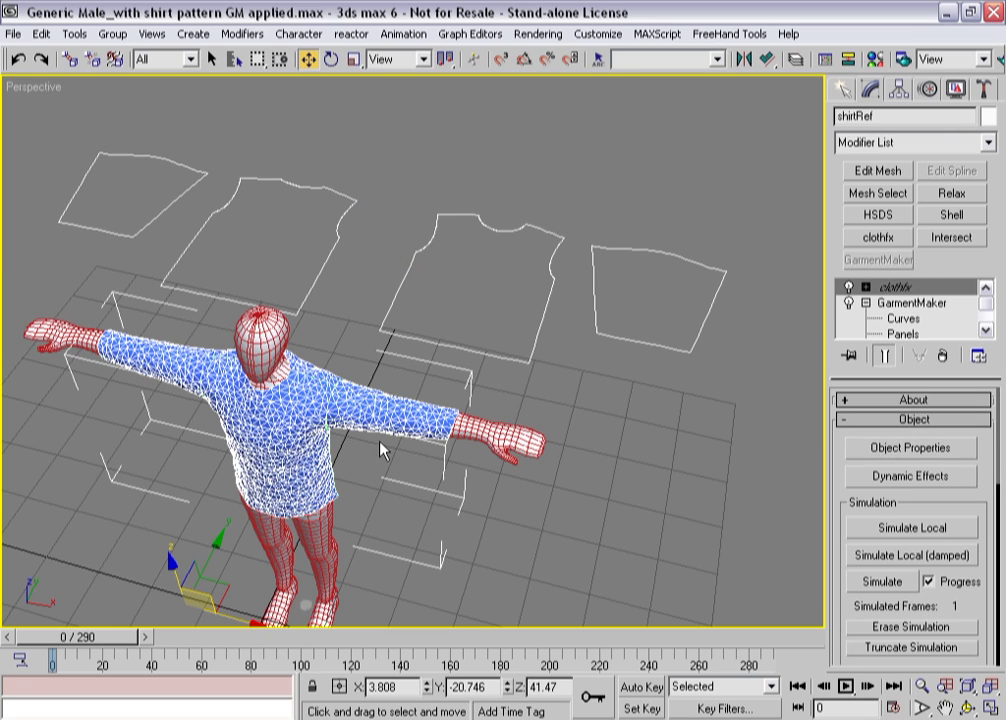
Turn on Preserve in the Garment Maker settings and save the scene
middle_click_drag(380, 450, 406, 432, "alt")
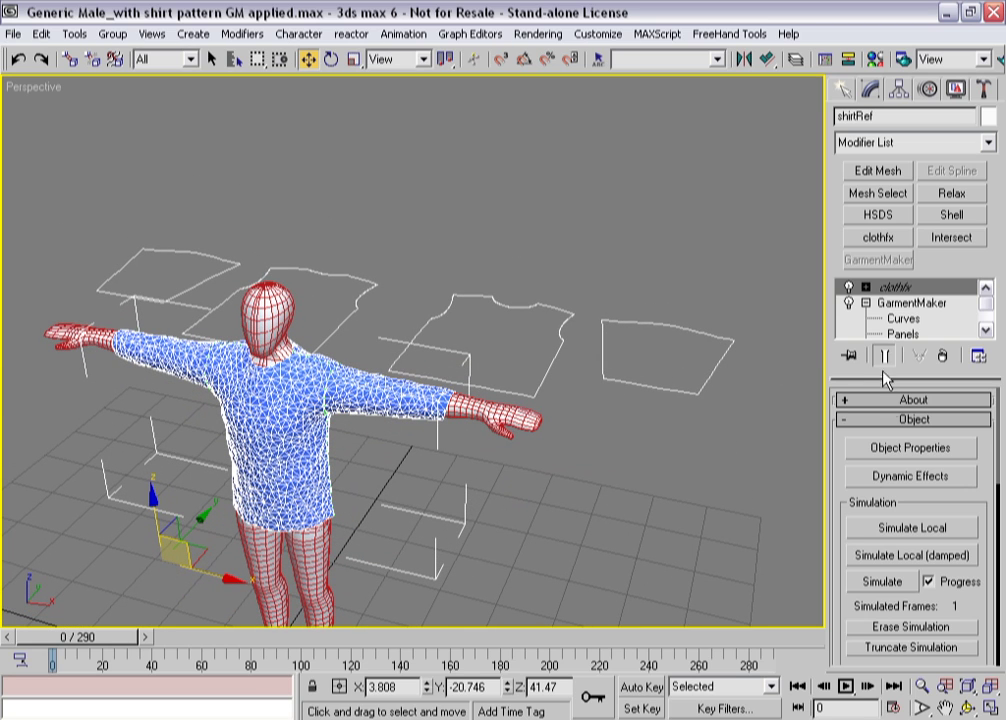
left_click(890, 303)
left_click(866, 302)
left_click(926, 470)
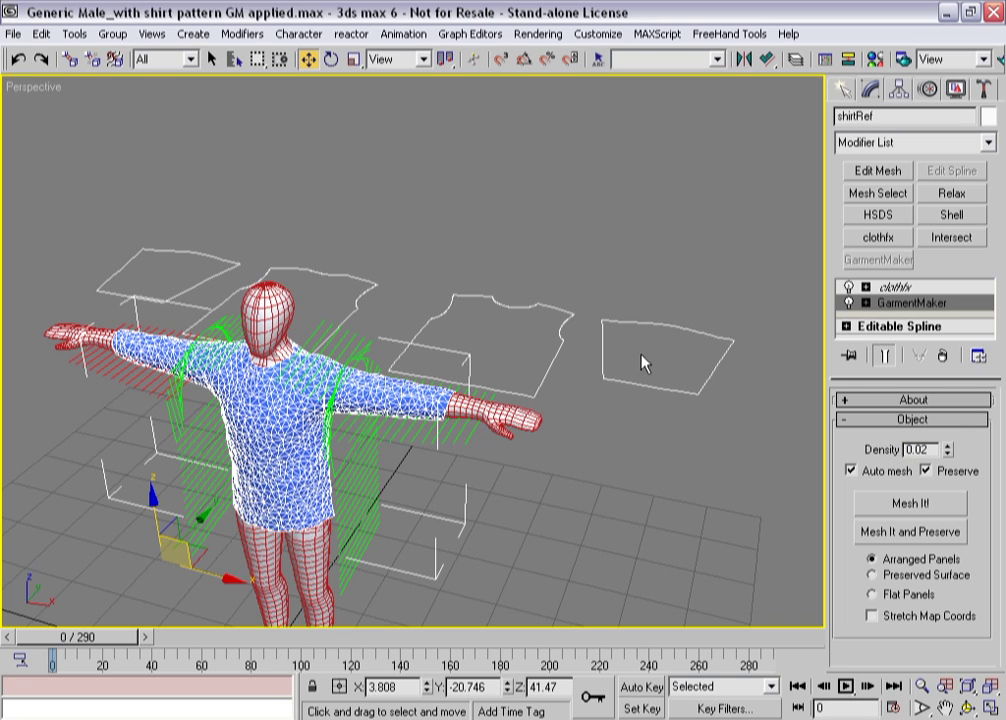
key("ctrl+s")
With the torso in view, run Mesh It with Preserve to rebuild the shirt's surface
scroll(330, 380, "up", 5)
middle_click_drag(300, 430, 433, 344)
scroll(378, 360, "down", 2)
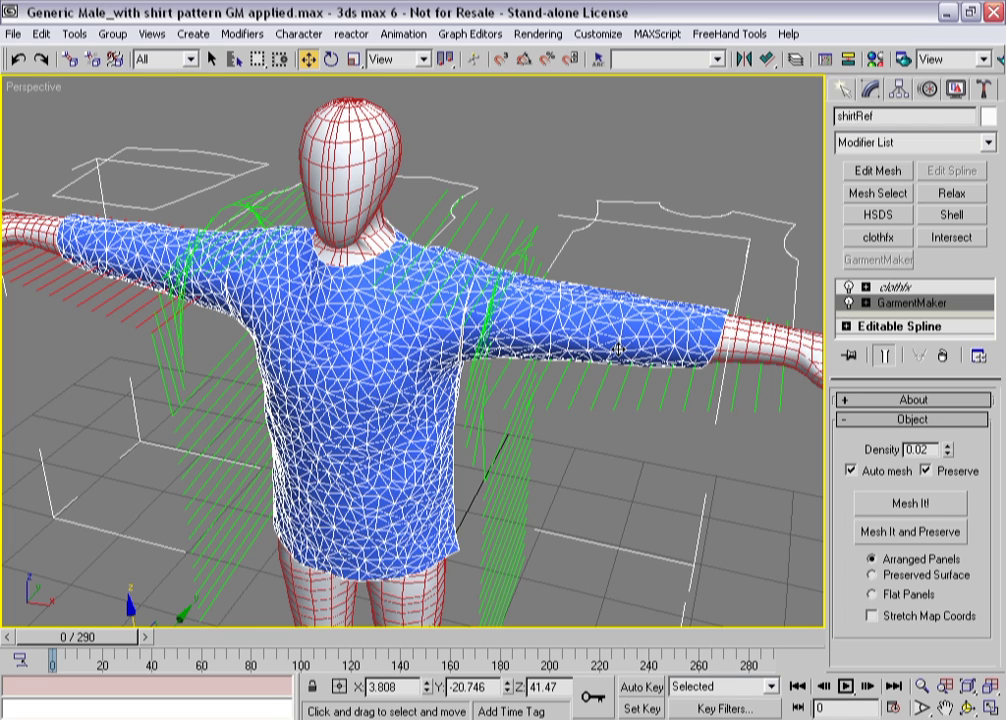
left_click(900, 535)
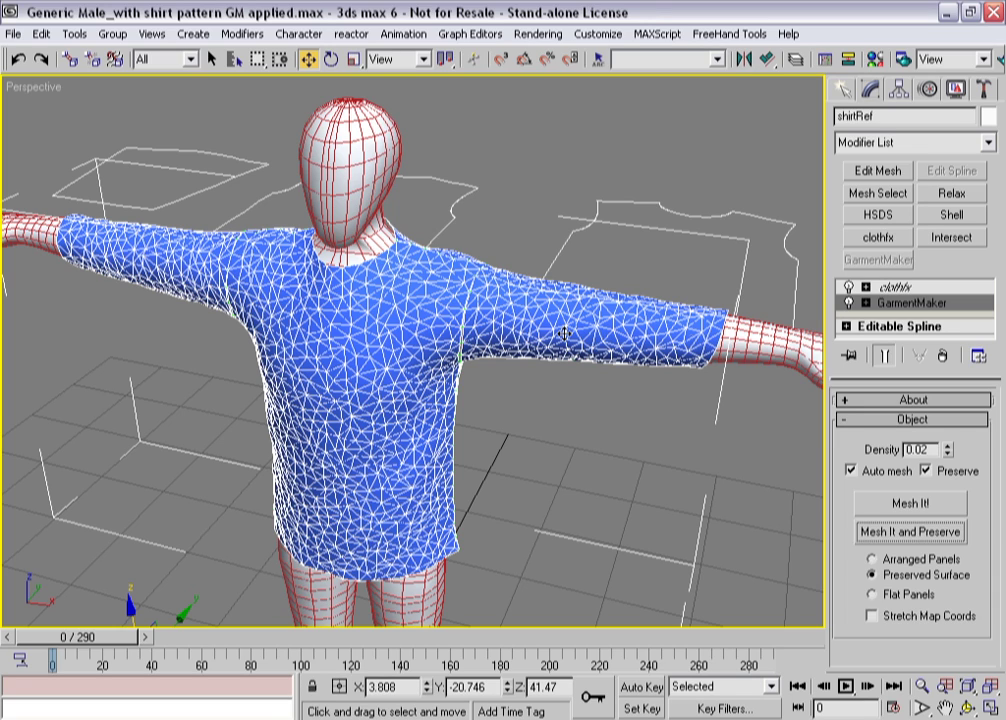
Start a damped Simulate Local run from clothfx's Simulation rollout
left_click(921, 287)
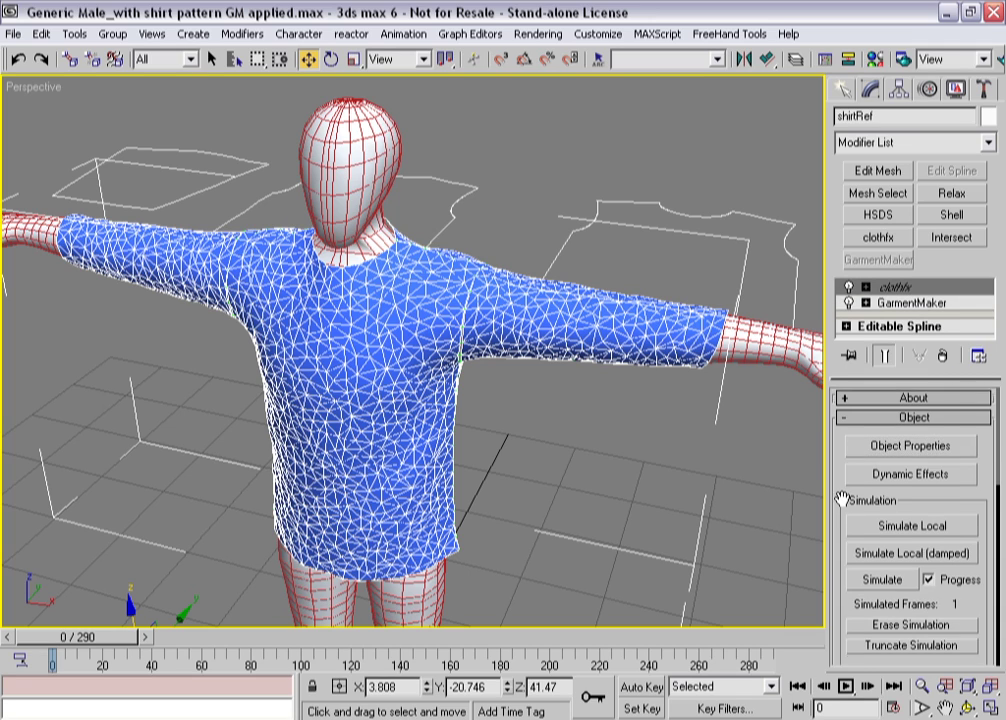
left_click_drag(835, 498, 832, 417)
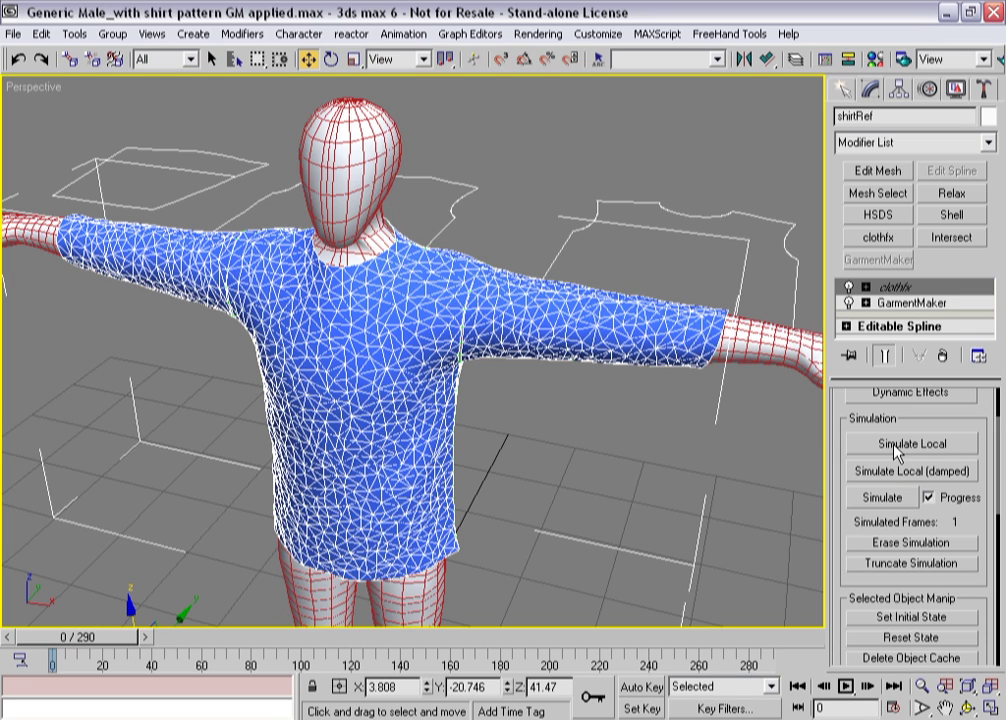
left_click(906, 481)
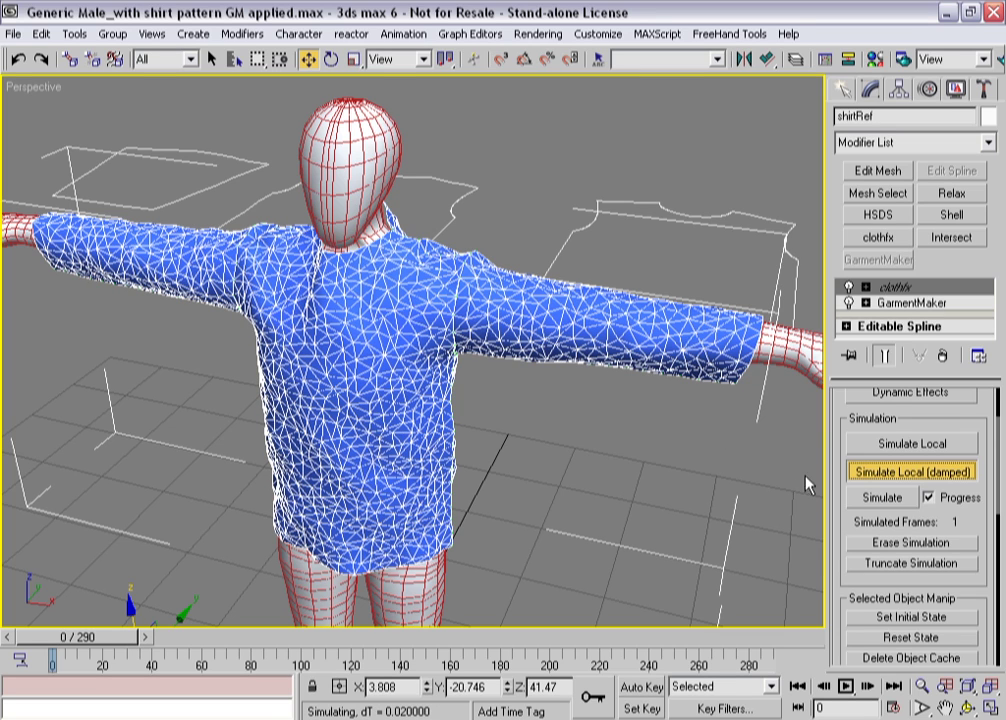
Stop the damped run, then run an undamped Simulate Local and stop it once the sleeves settle
left_click(869, 478)
left_click_drag(860, 416, 820, 190)
scroll(838, 527, "up", 5)
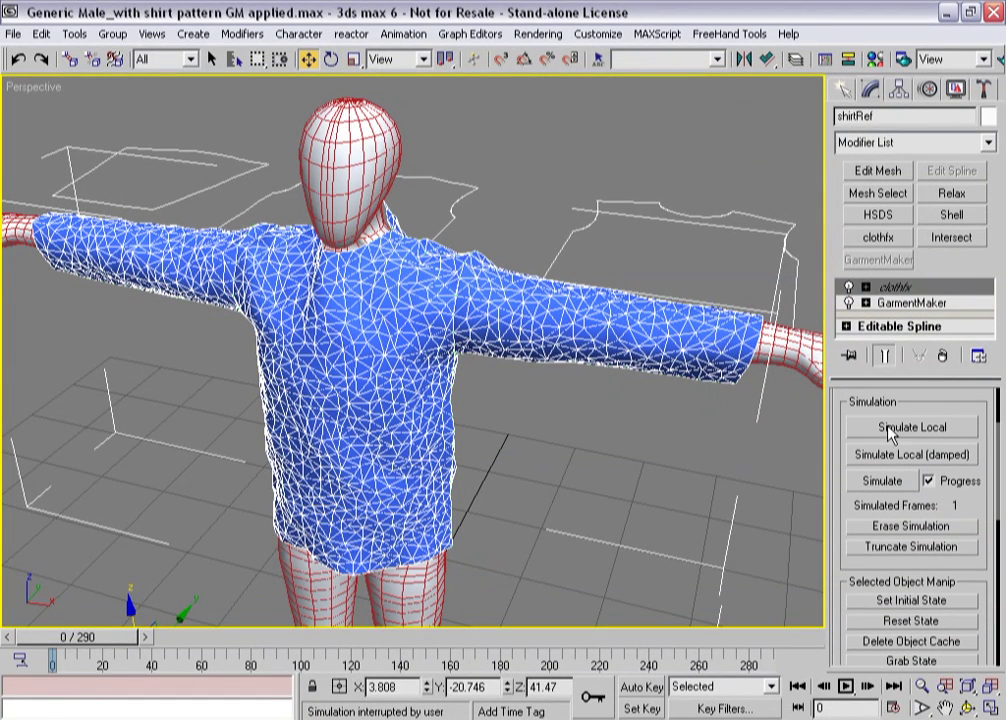
left_click(888, 428)
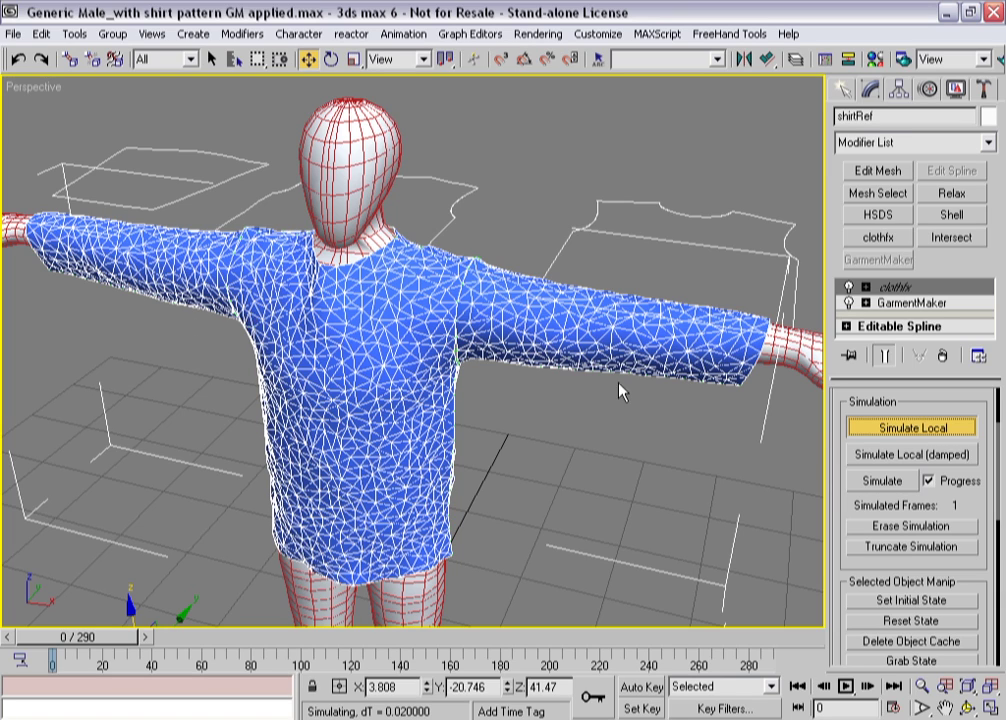
left_click(852, 430)
scroll(427, 405, "down", 3)
middle_click_drag(427, 403, 470, 372, "alt")
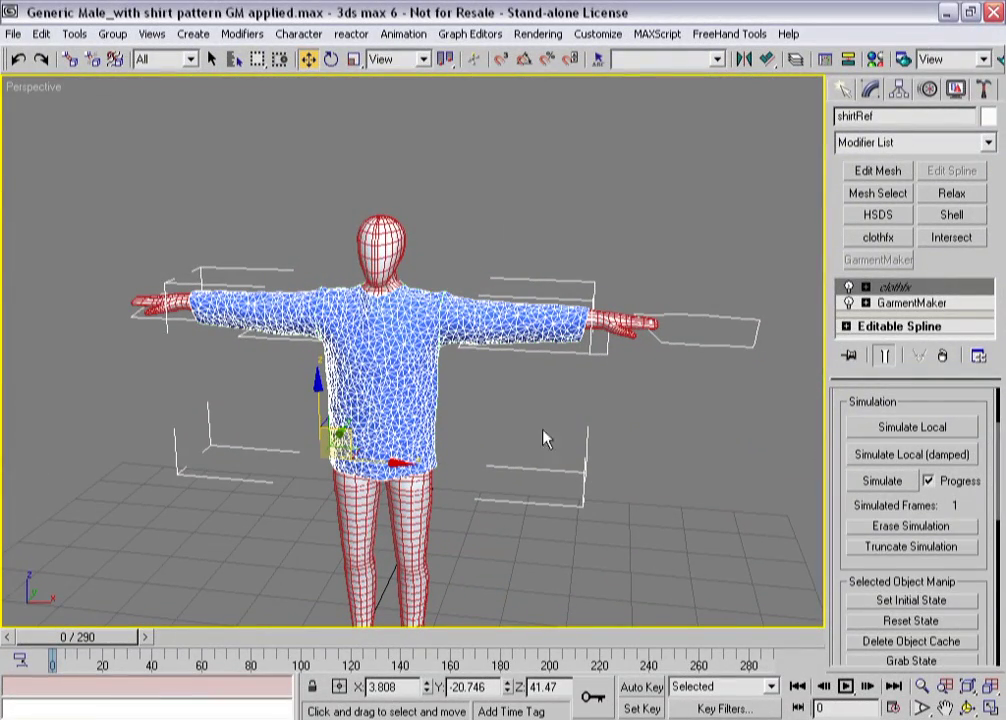
Scroll to clothfx Simulation Parameters showing 2.54 cm per unit and gravity -980.0
scroll(833, 513, "down", 5)
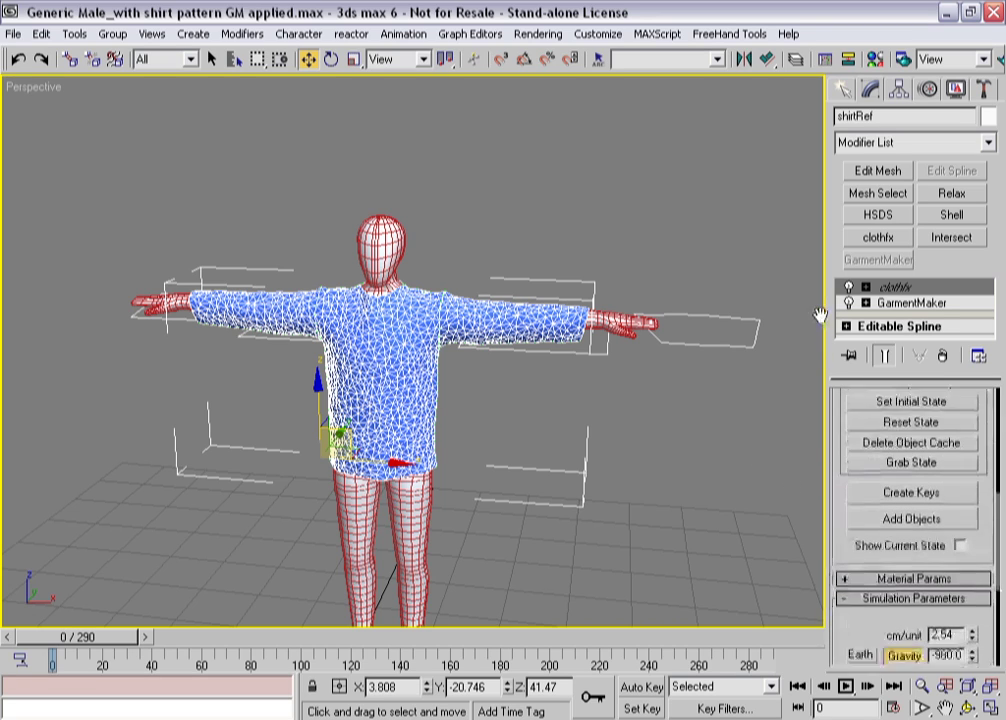